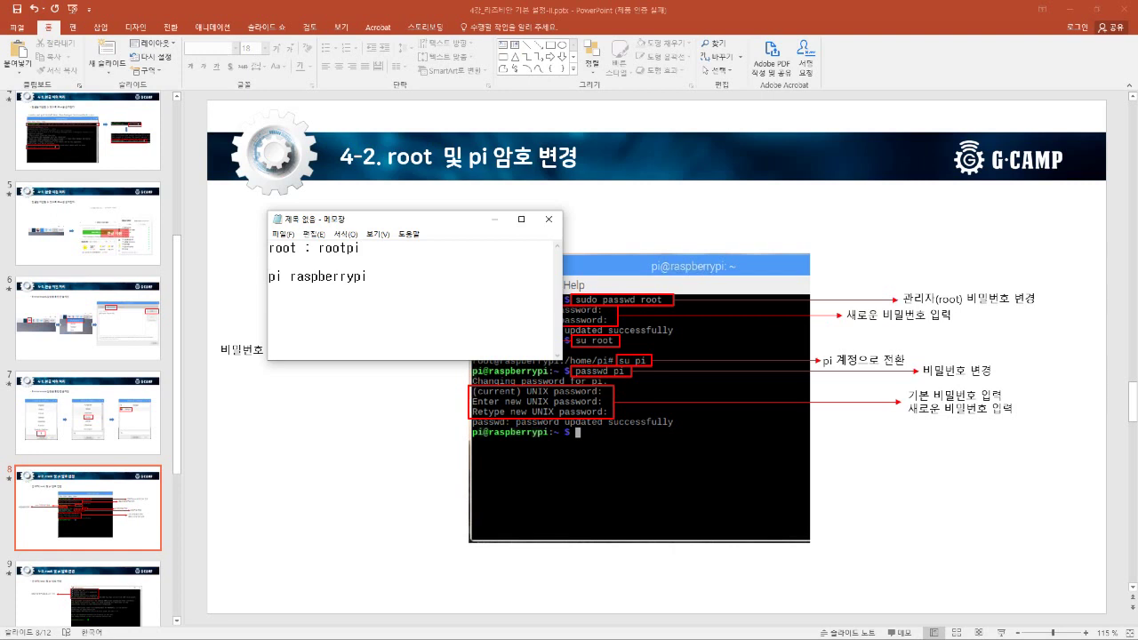
Add a colon to the account note in Notepad and minimise the note window
text(:)
drag(417, 221, 455, 223)
click(536, 223)
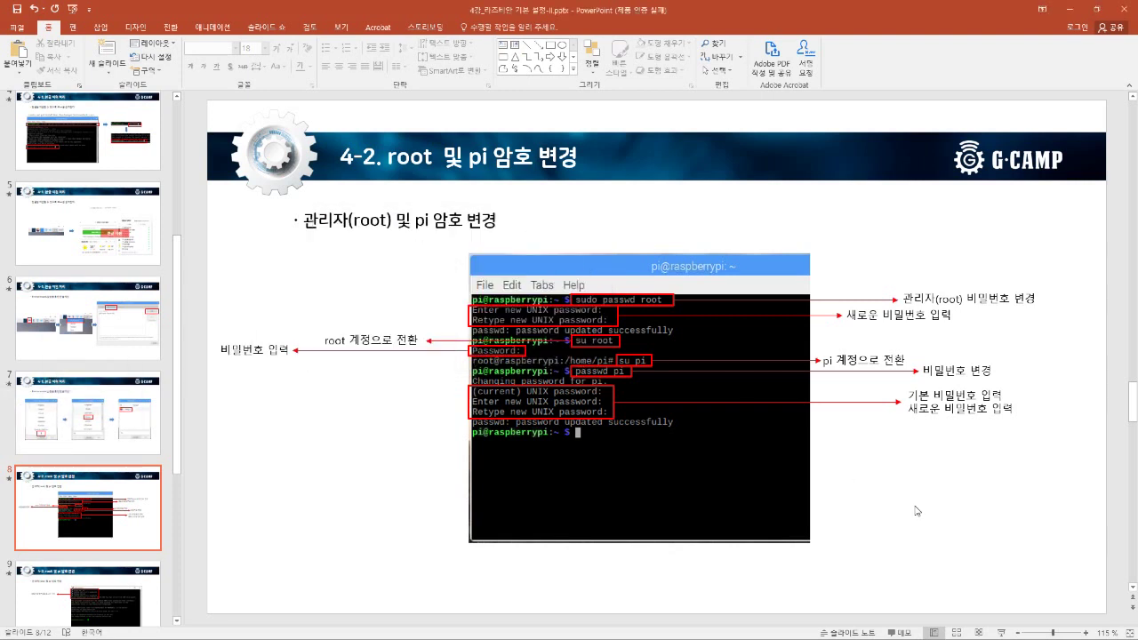
Advance the presentation to slide 10, which covers changing the pi password through the X Window GUI
key(Page_Down)
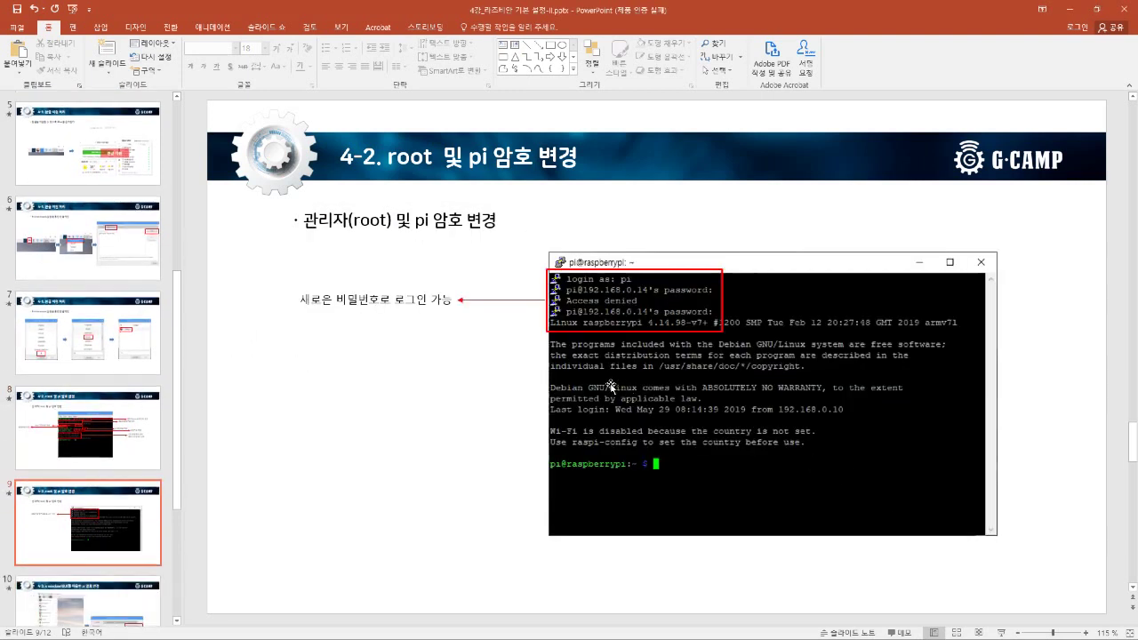
scroll(136, 512, down, 1)
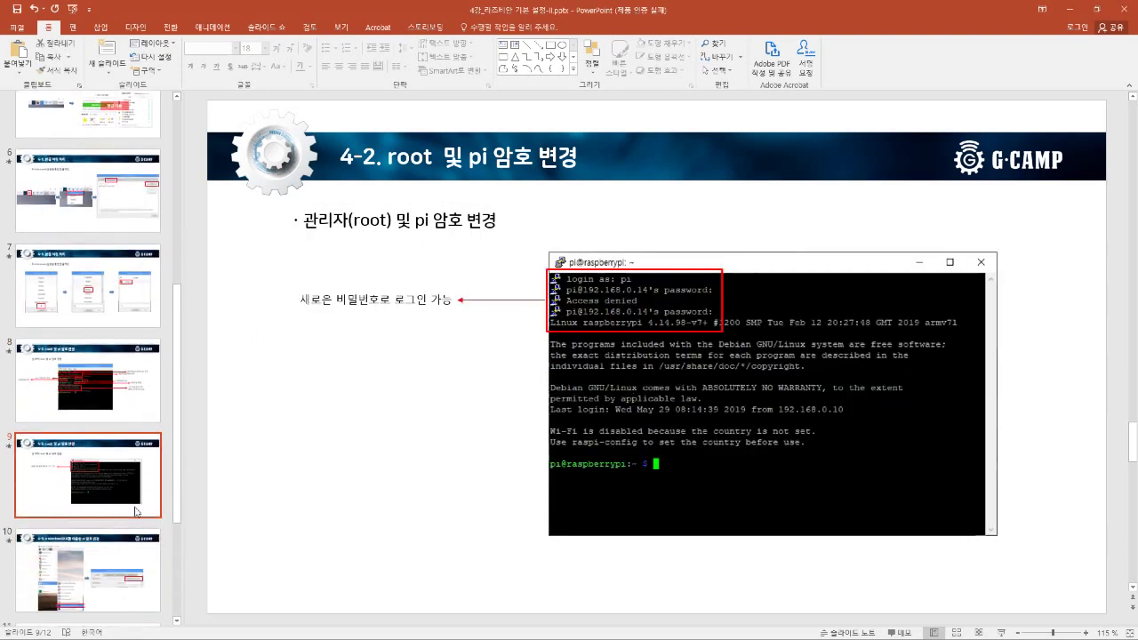
key(Page_Down)
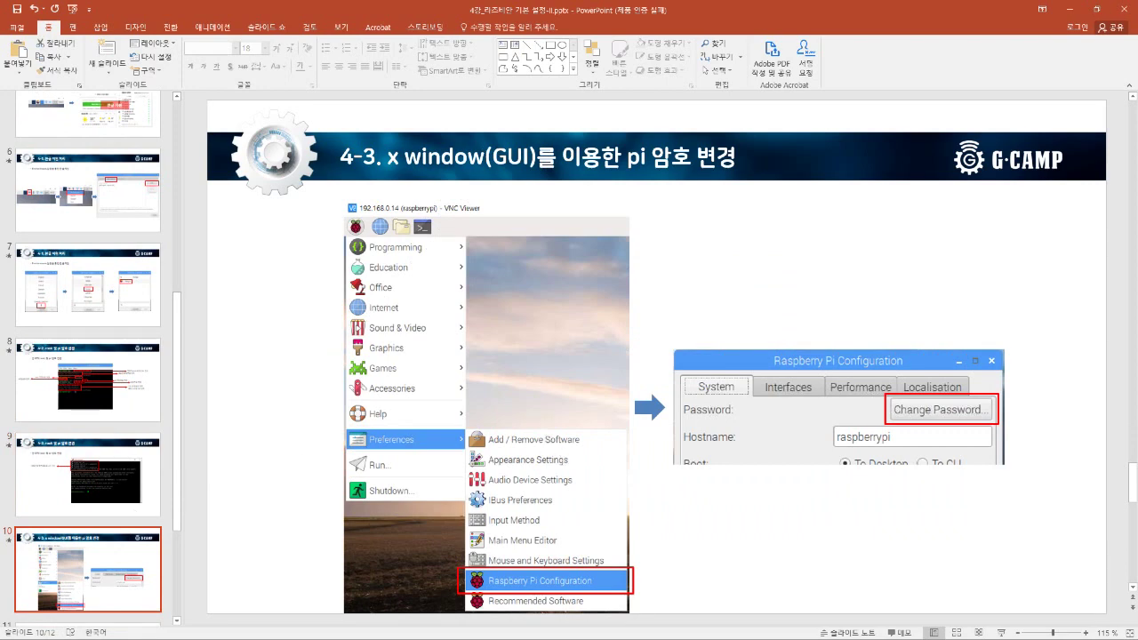
Switch to VNC Viewer and connect to 192.168.0.15 as pi, entering the account password and choosing to remember it
key(alt+Tab)
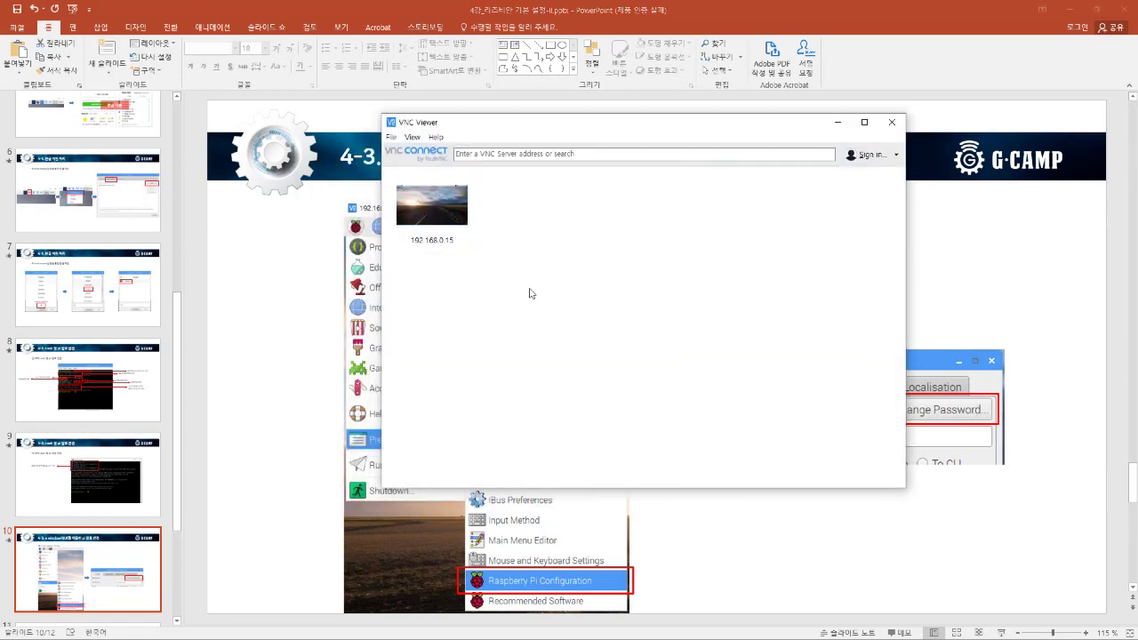
double_click(452, 220)
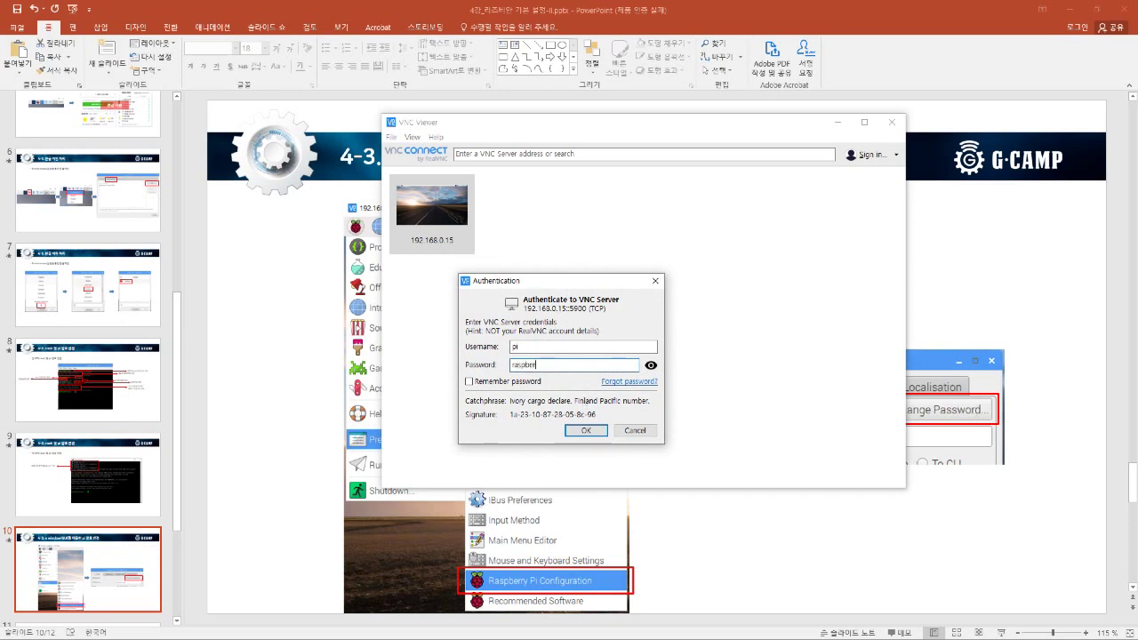
click(488, 388)
click(585, 430)
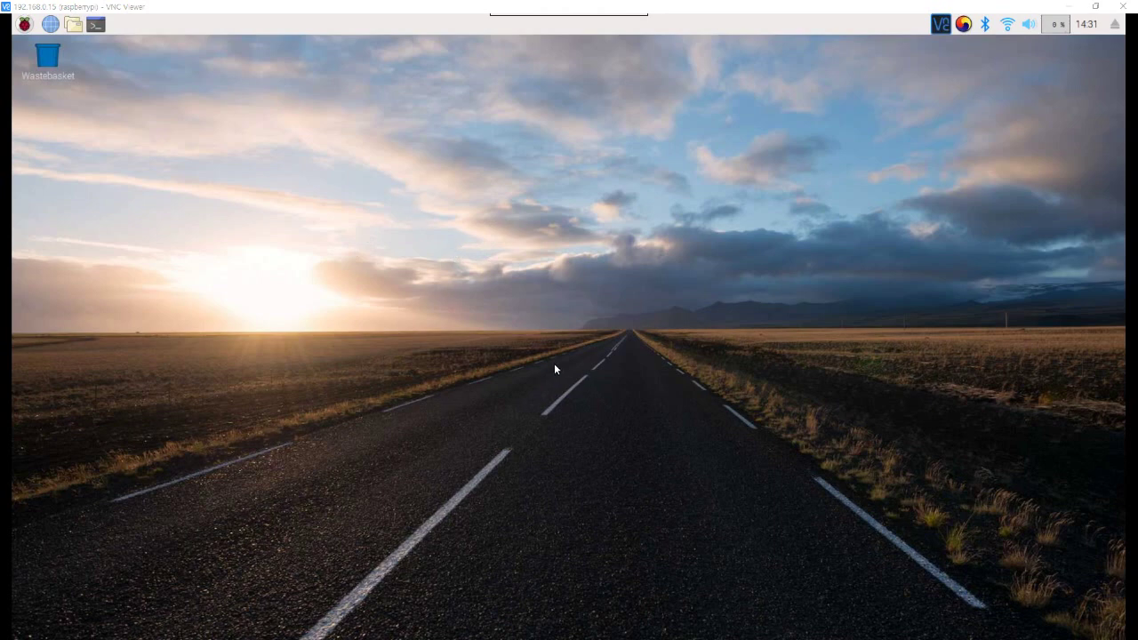
View the password change dialog in Raspberry Pi Configuration and close both windows without changing anything
click(24, 26)
mouse_move(105, 250)
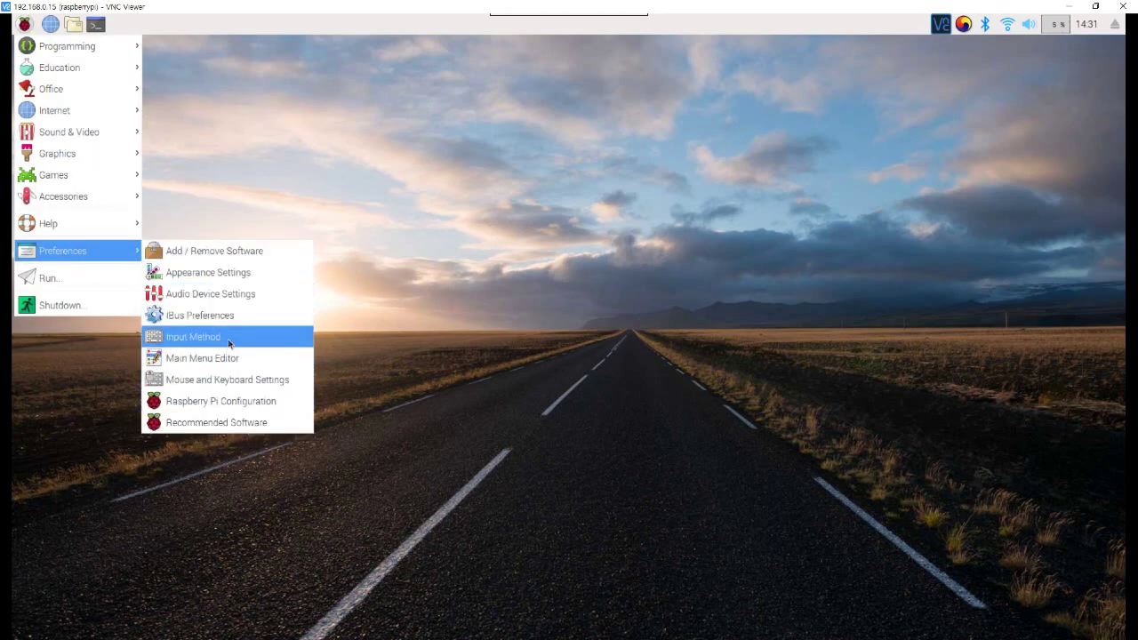
click(263, 406)
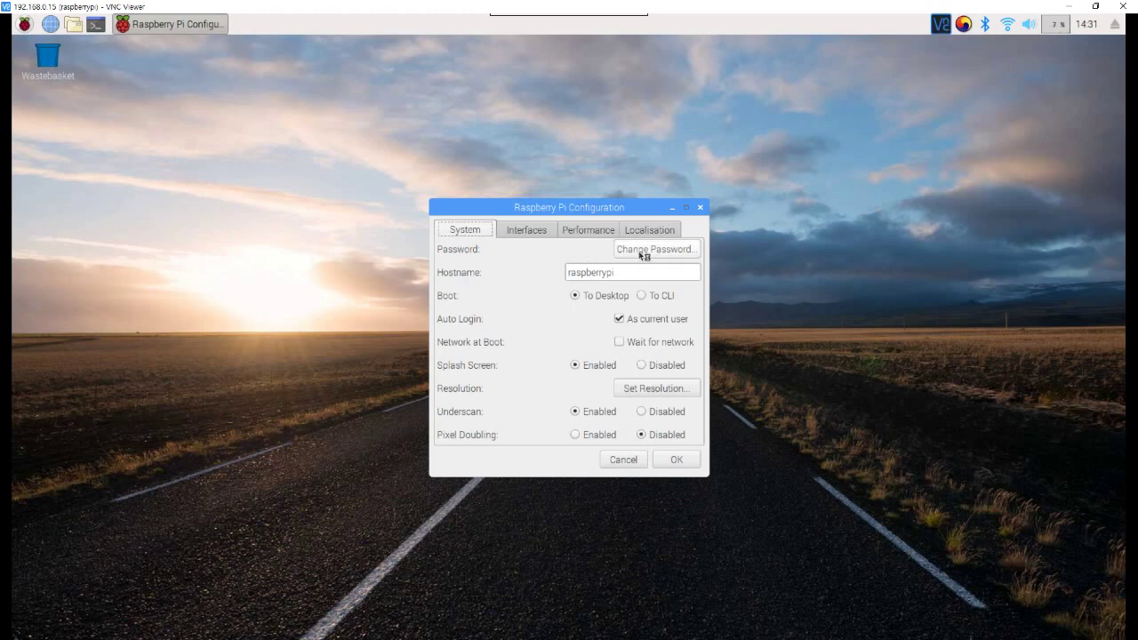
click(645, 254)
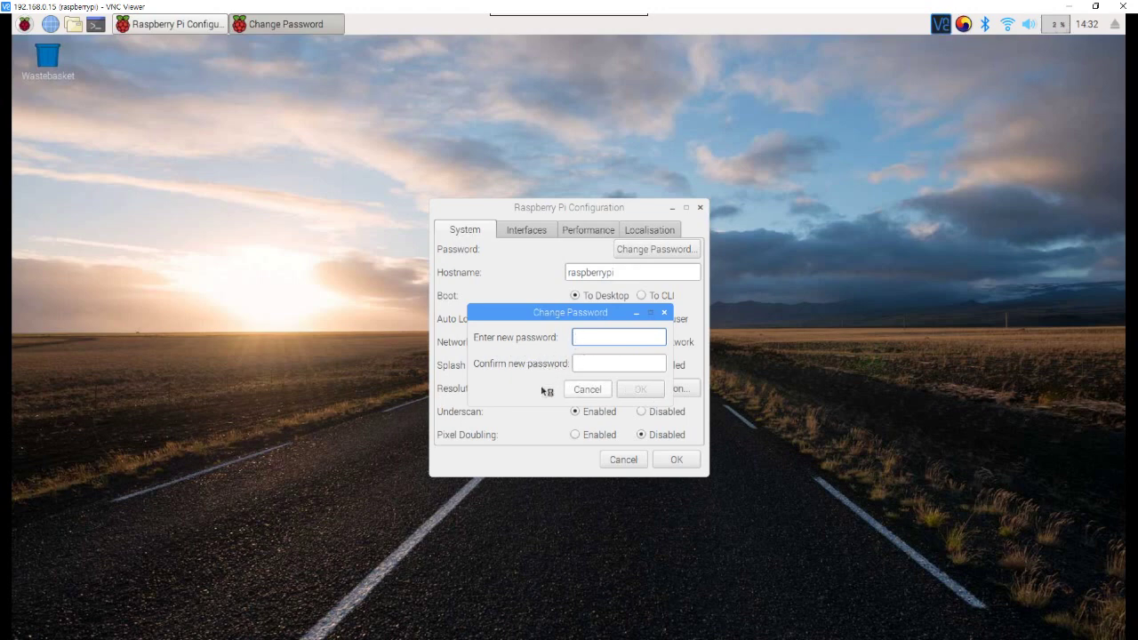
click(601, 391)
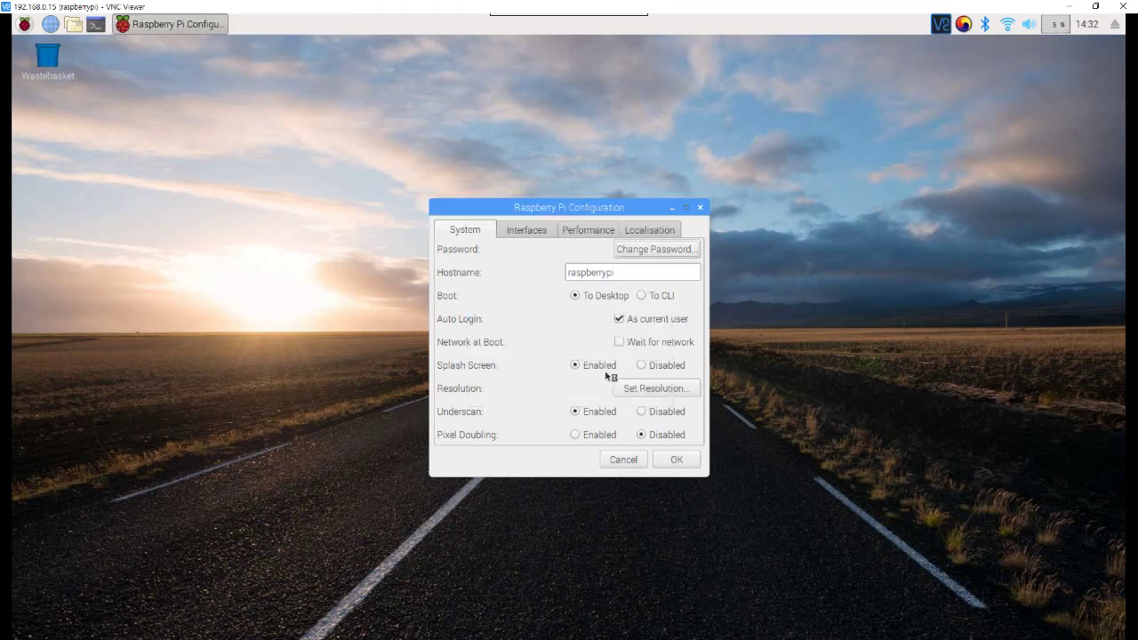
click(701, 207)
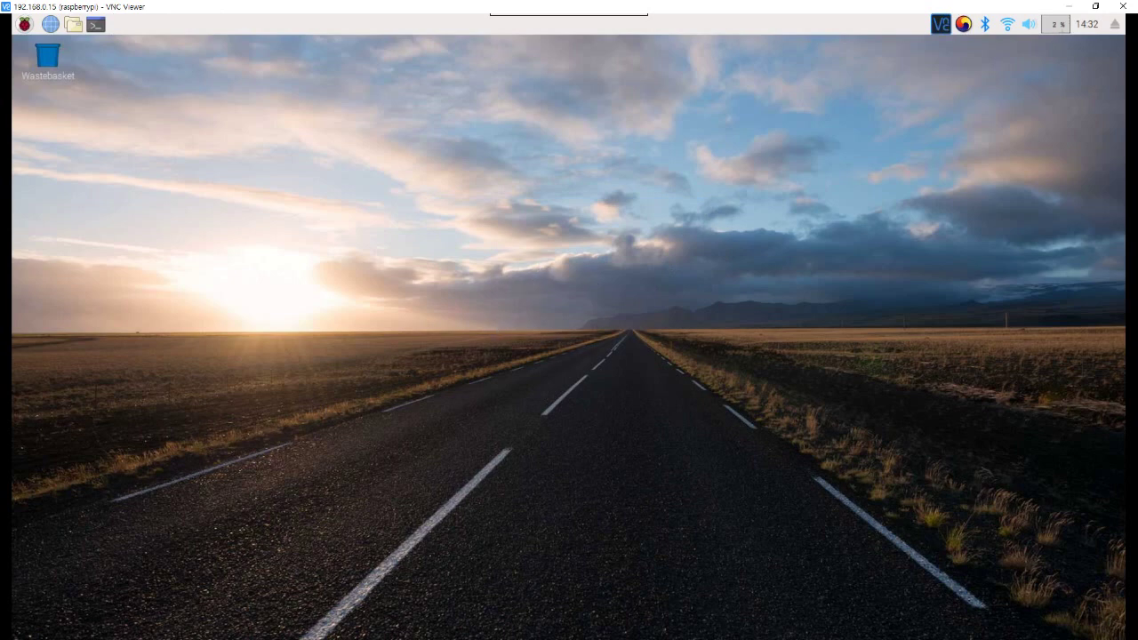
Advance the PowerPoint presentation by one slide and open the Localisation settings of Raspberry Pi Configuration in the VNC session
key(alt+Tab)
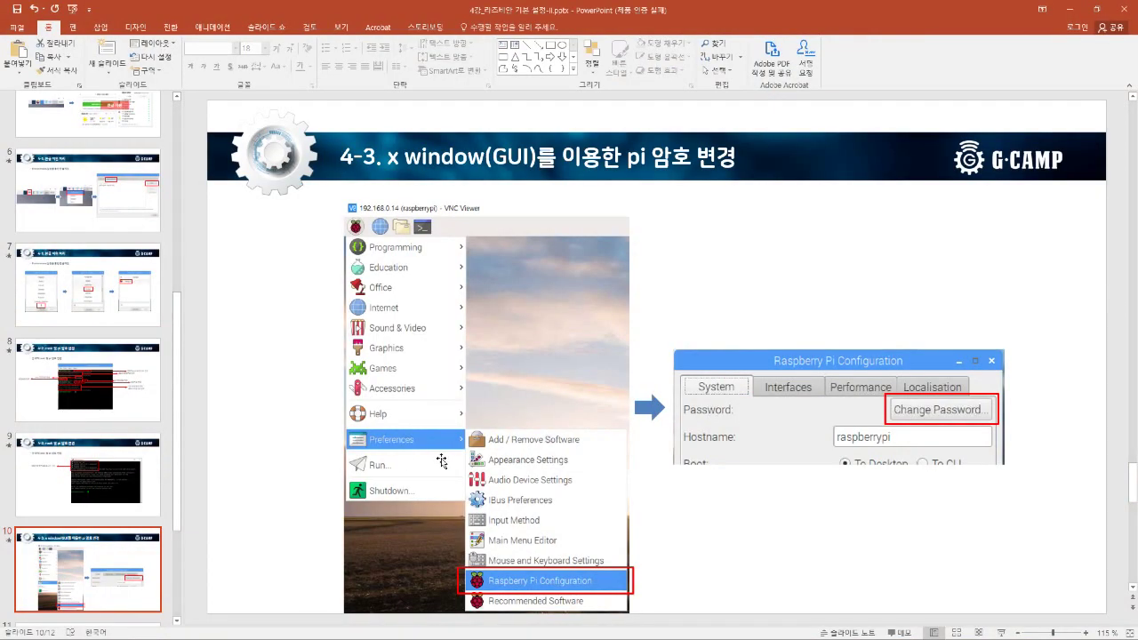
scroll(440, 460, down, 1)
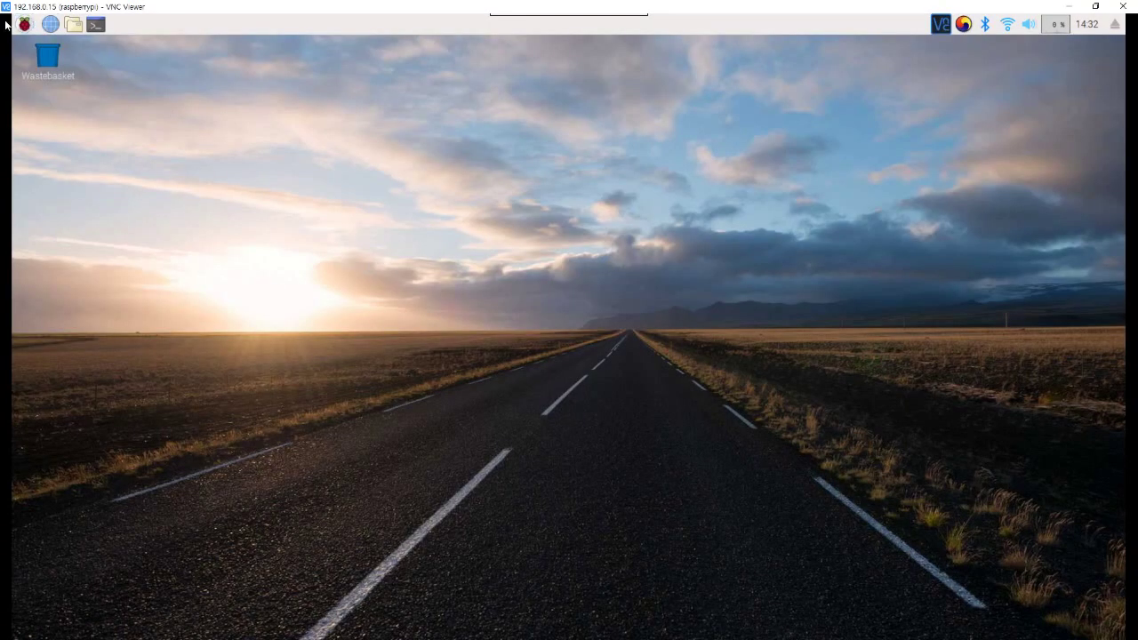
click(24, 24)
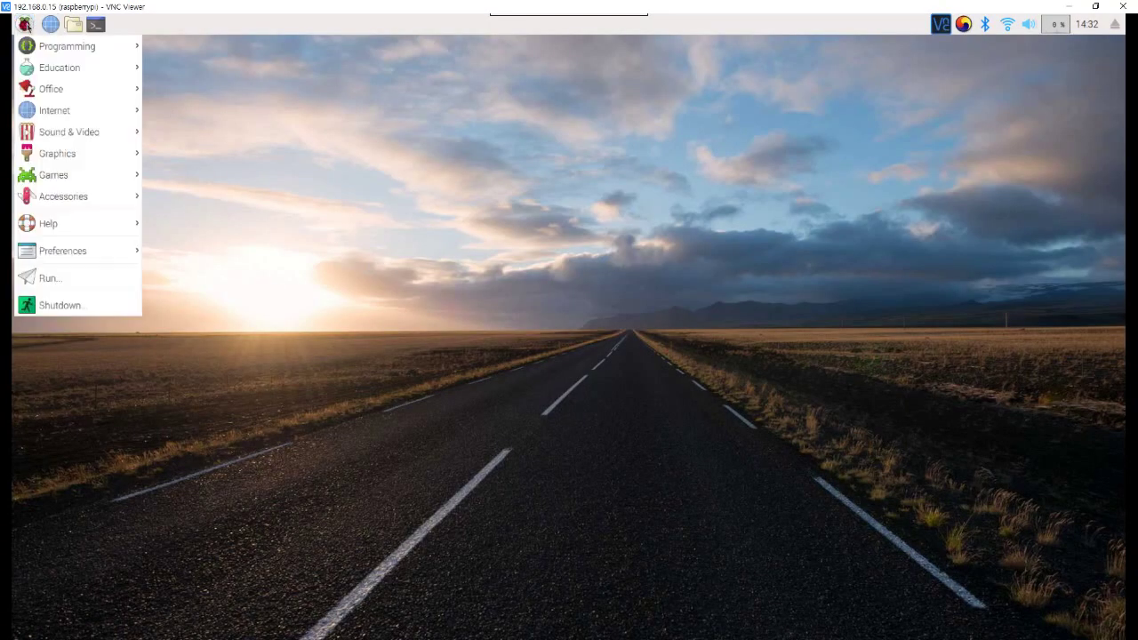
mouse_move(52, 252)
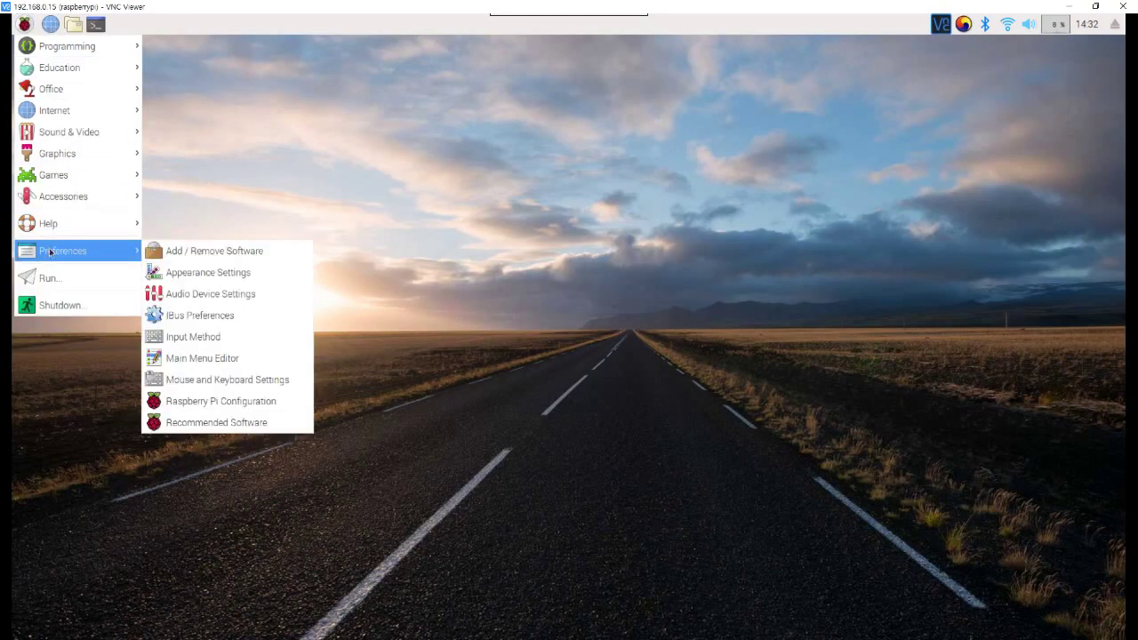
click(213, 399)
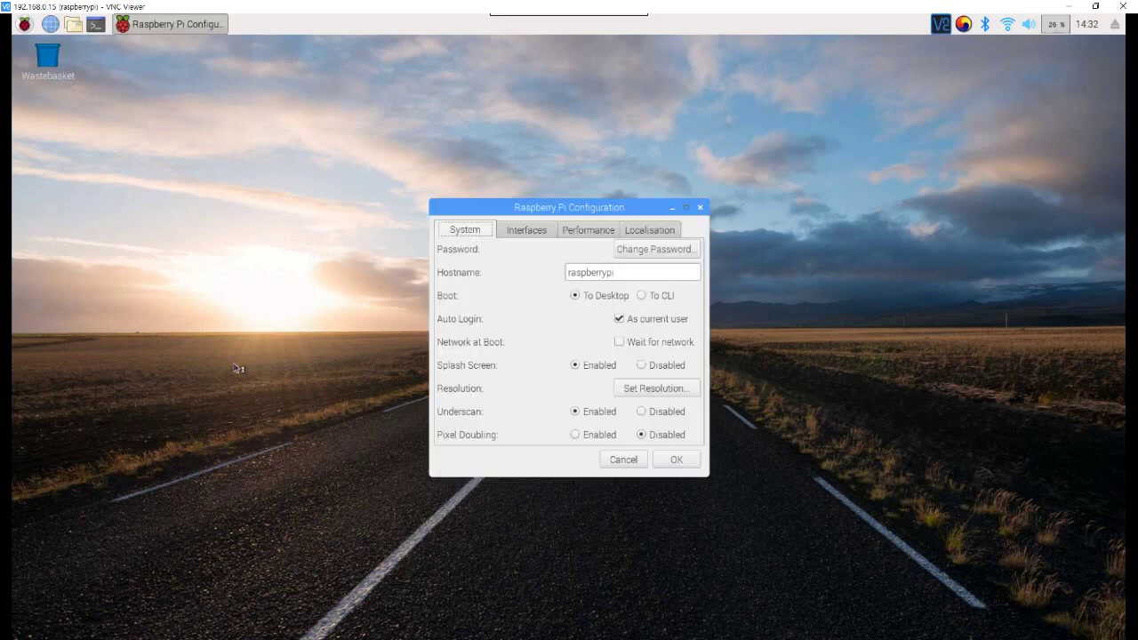
click(662, 233)
drag(617, 211, 518, 202)
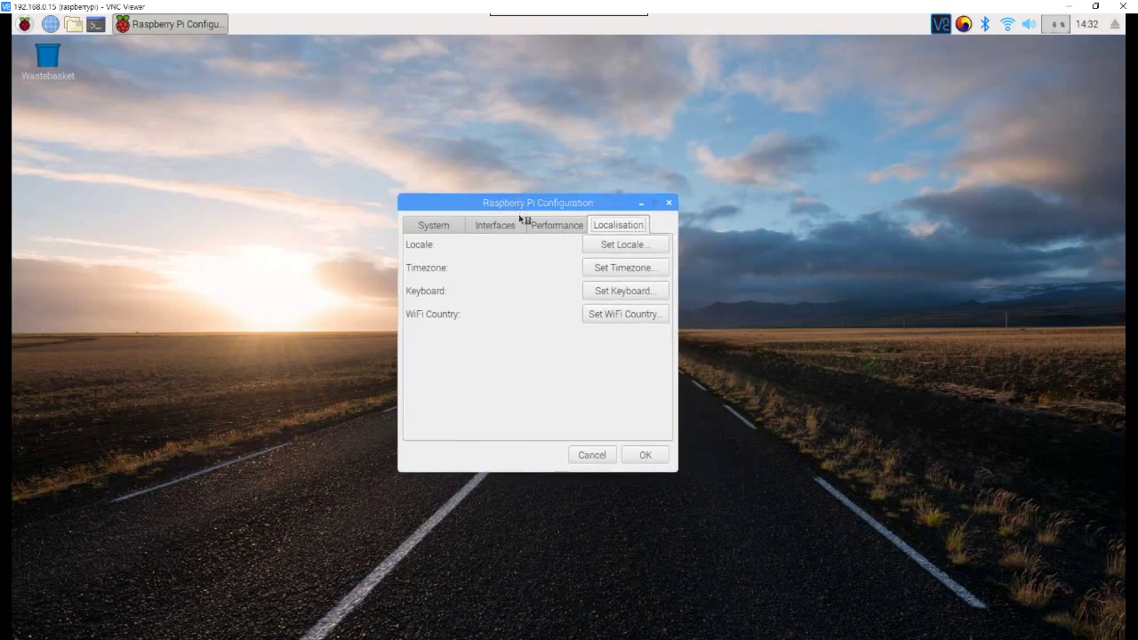
Set the locale's language to ko (Korean)
click(600, 248)
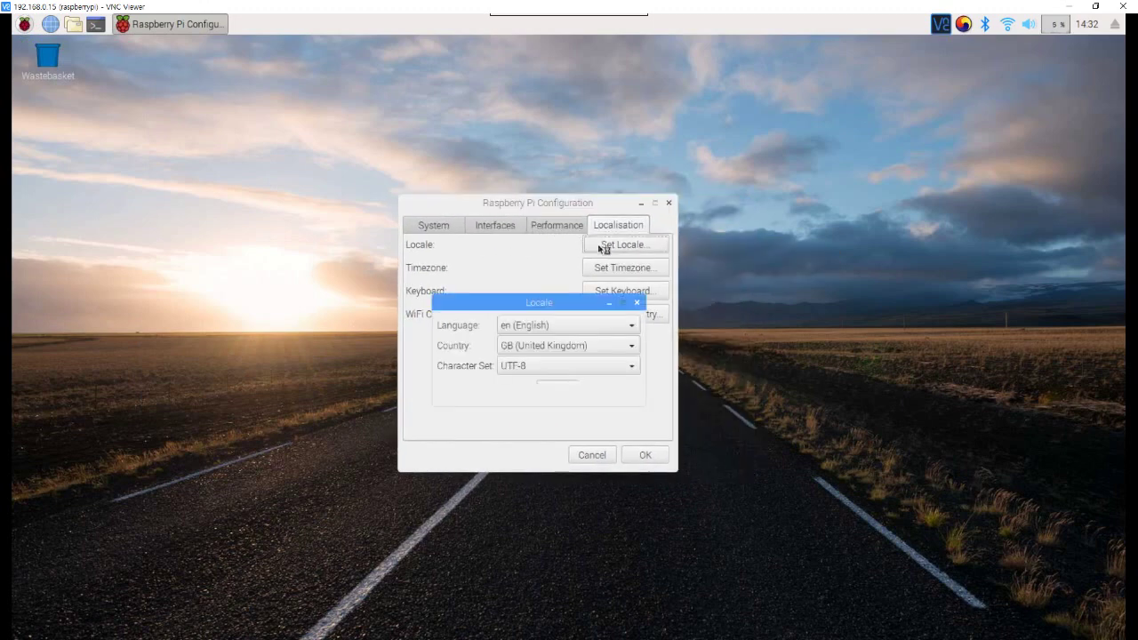
click(589, 328)
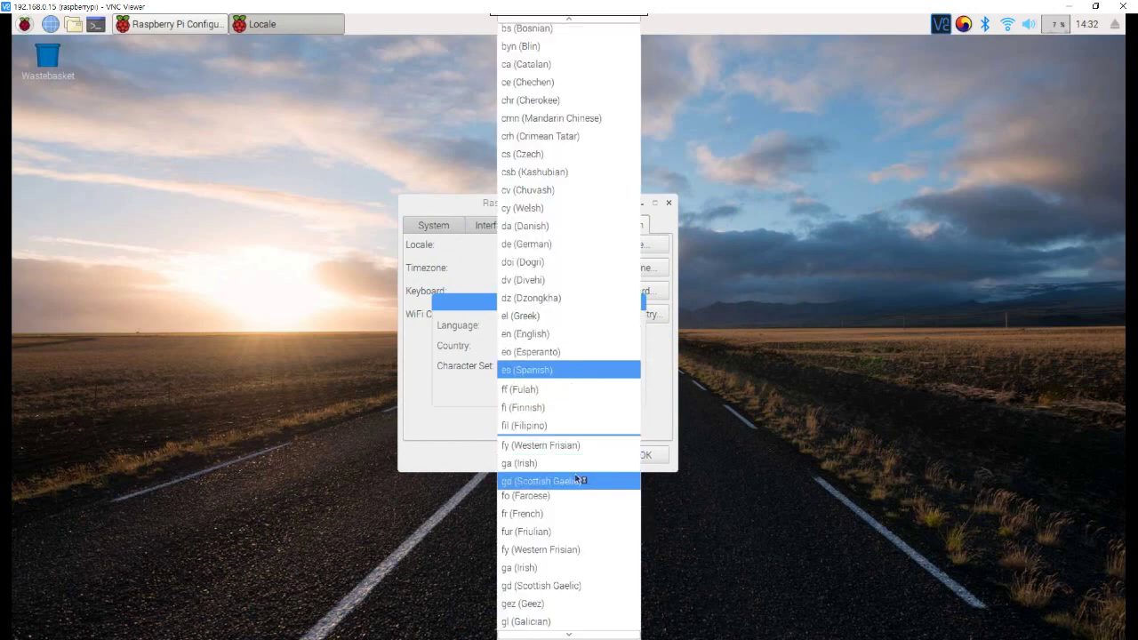
scroll(584, 471, down, 2)
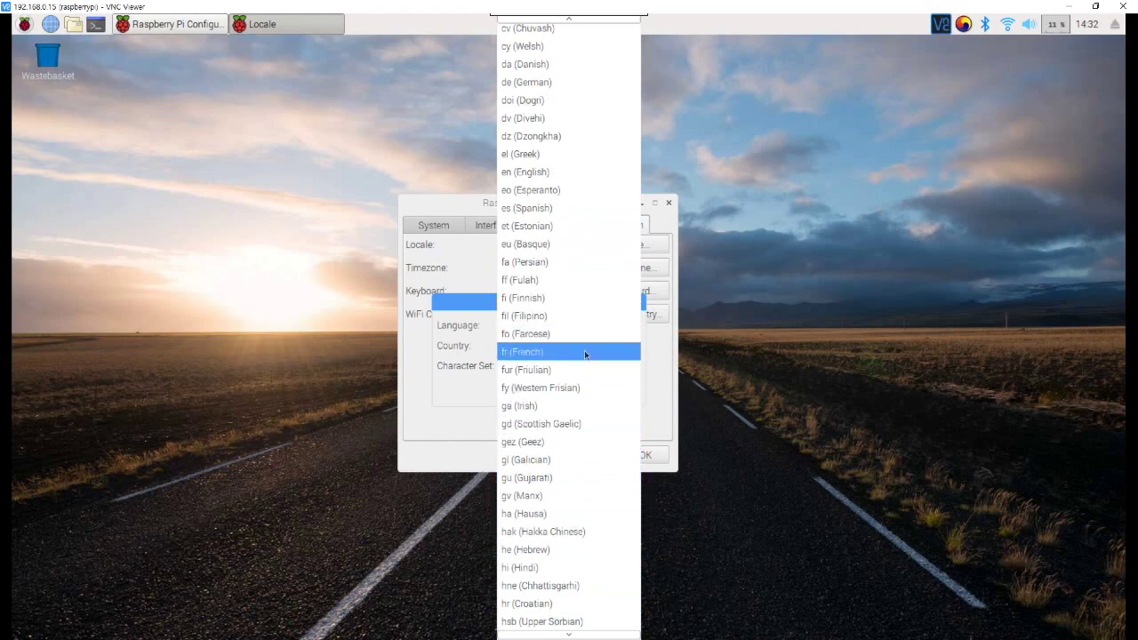
scroll(569, 599, down, 1)
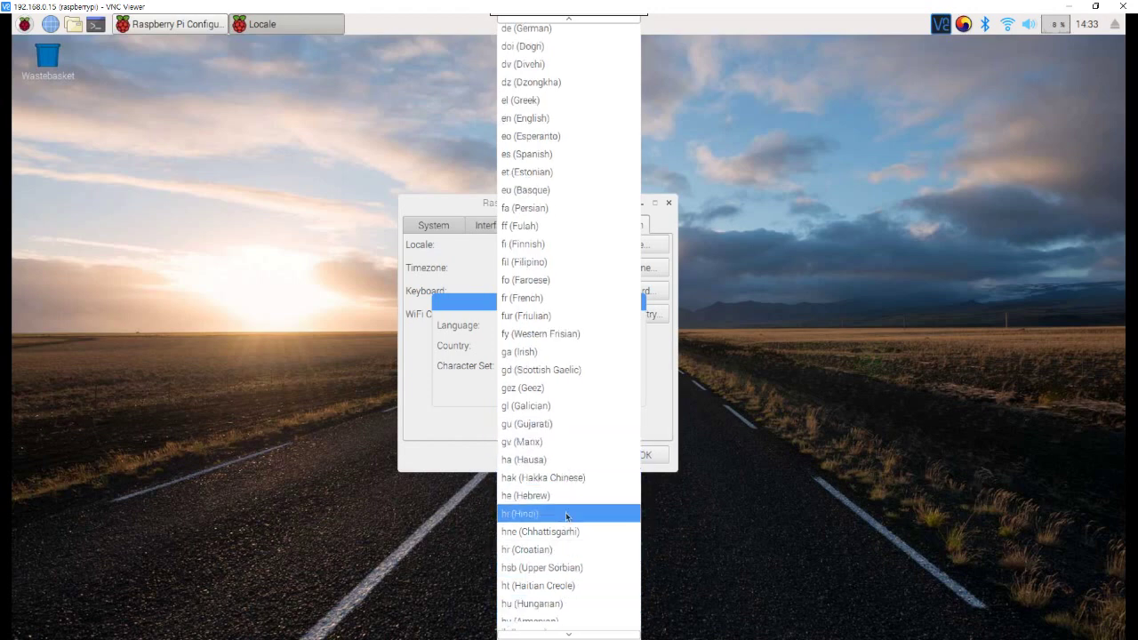
scroll(565, 614, down, 1)
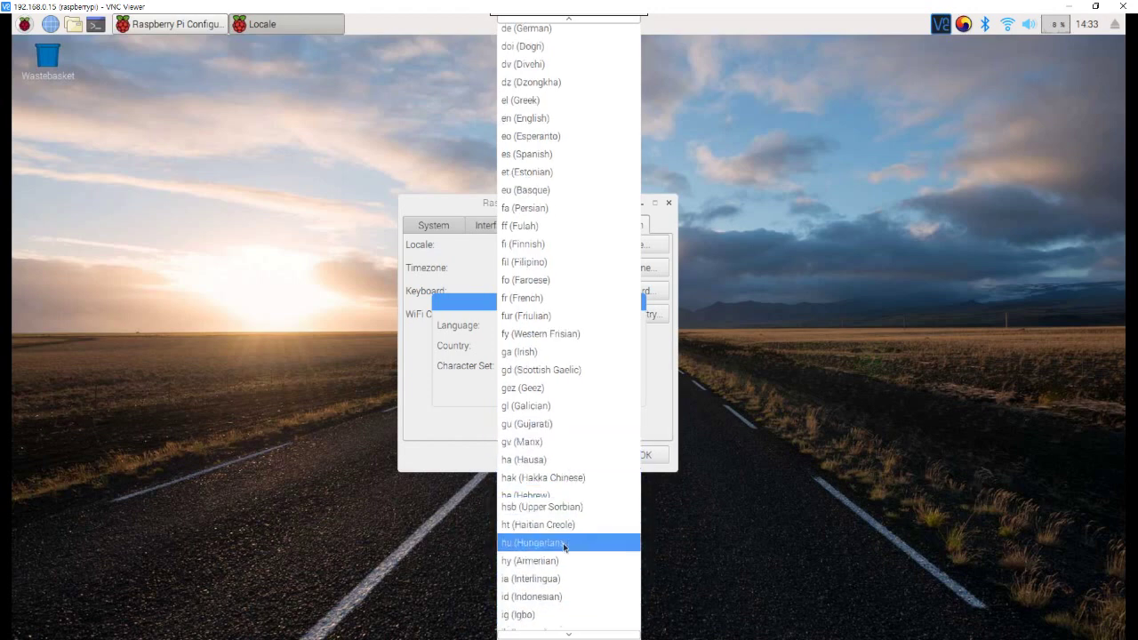
scroll(563, 622, down, 1)
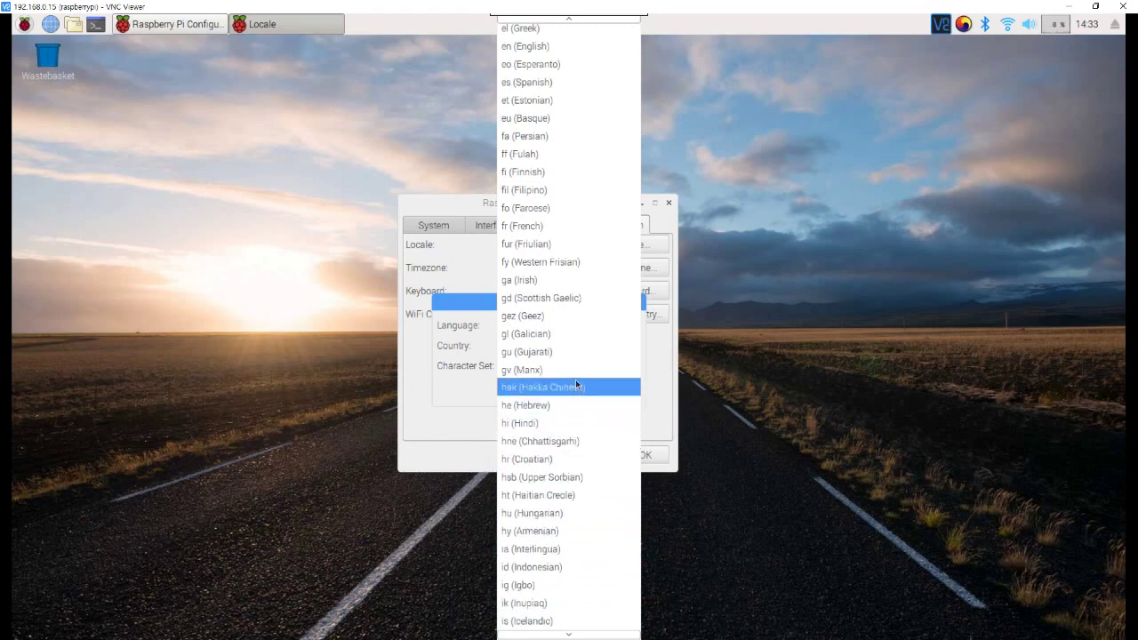
scroll(562, 604, down, 1)
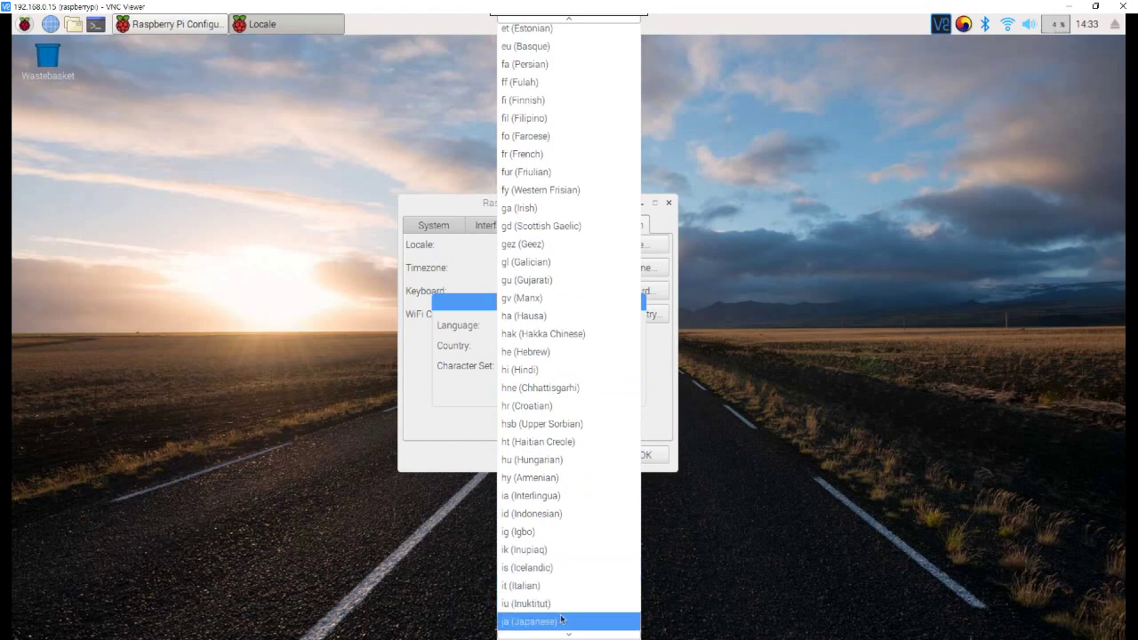
scroll(560, 618, down, 1)
scroll(571, 523, down, 3)
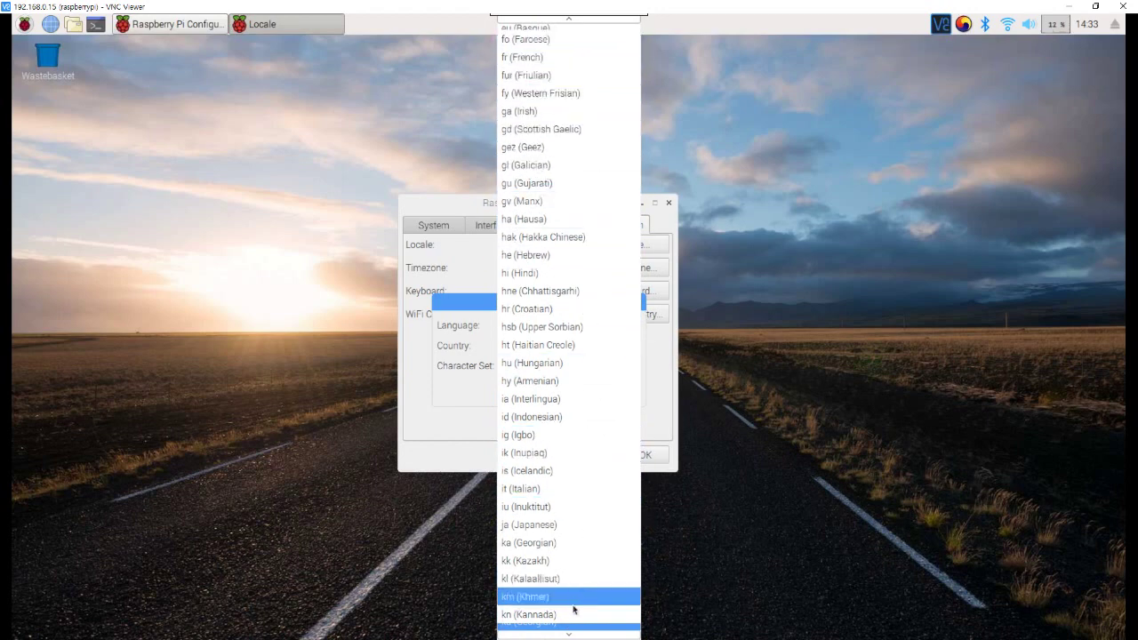
scroll(574, 609, down, 3)
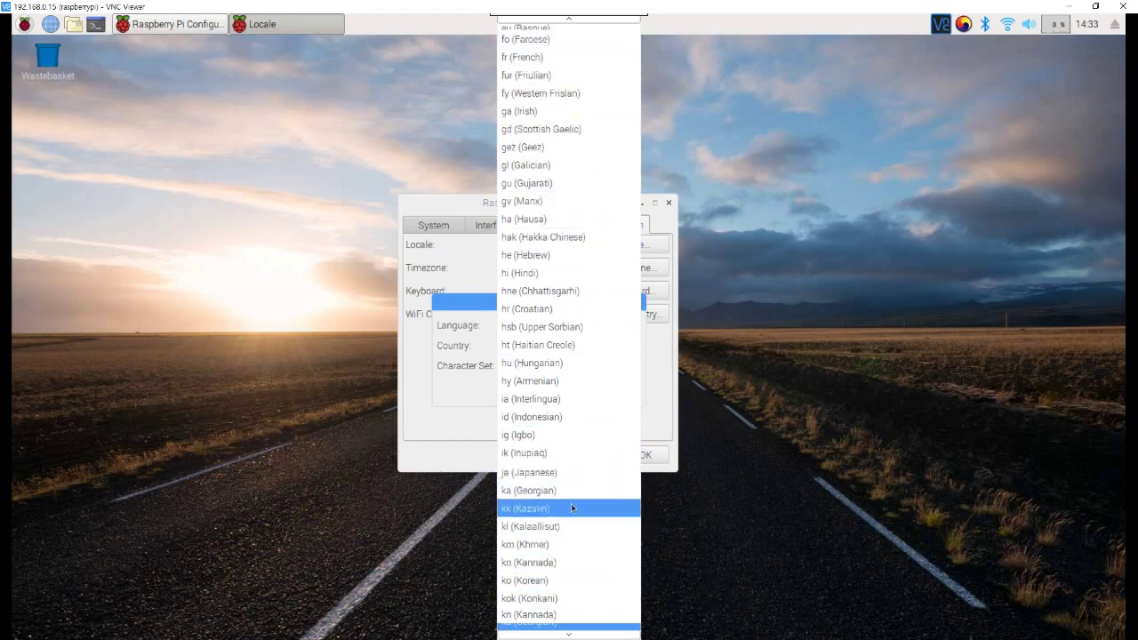
click(536, 581)
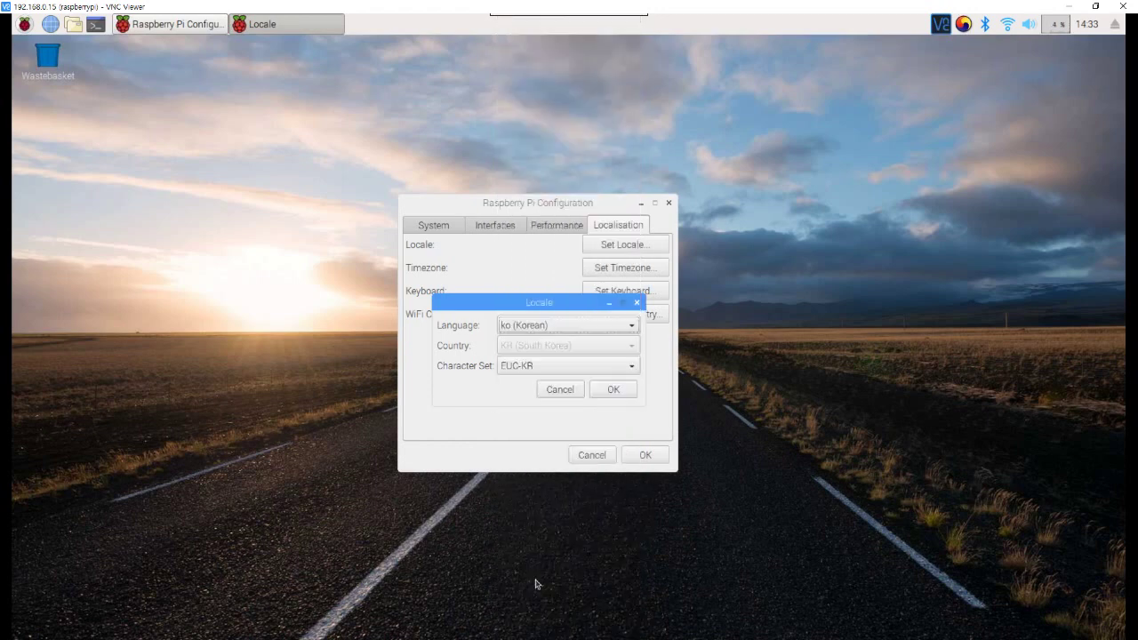
Set the locale's character set to UTF-8 and apply the locale settings
click(533, 366)
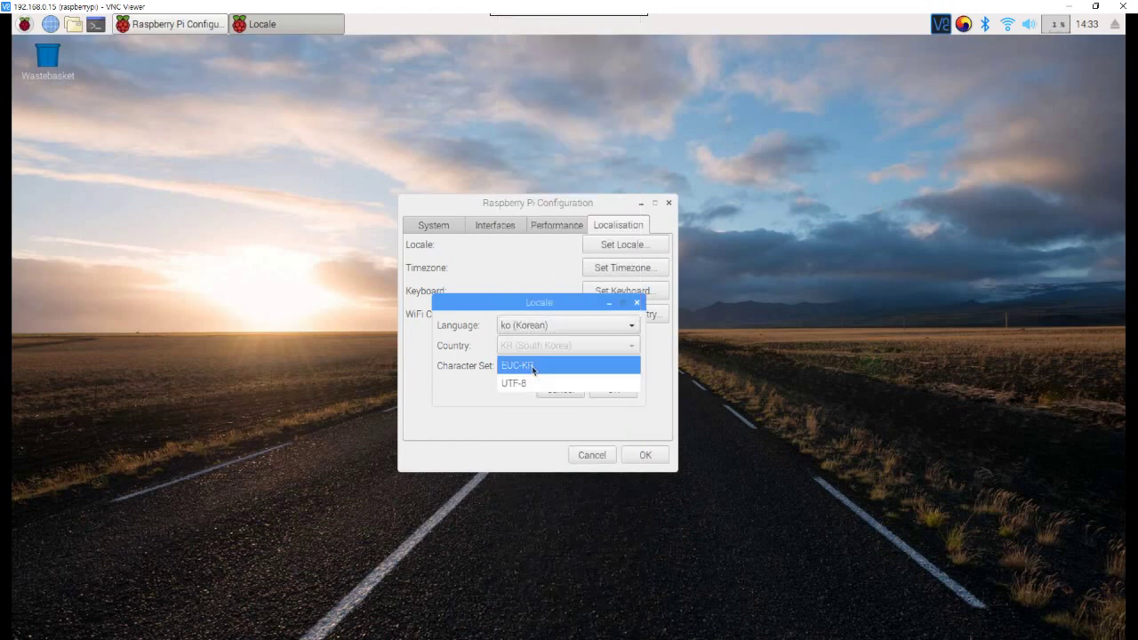
click(529, 381)
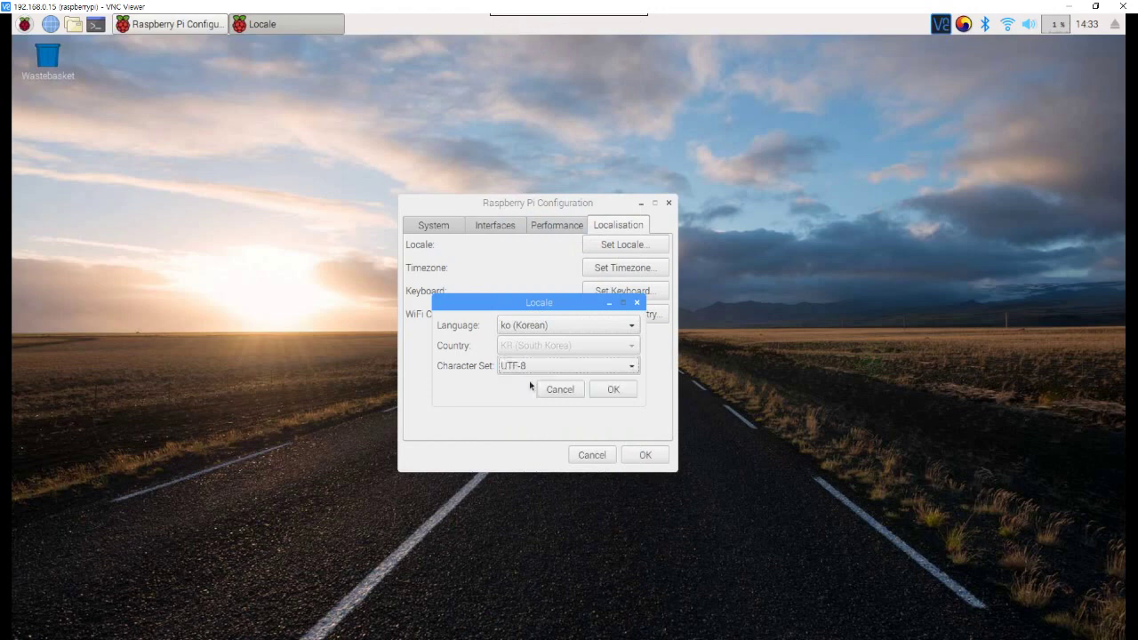
click(603, 392)
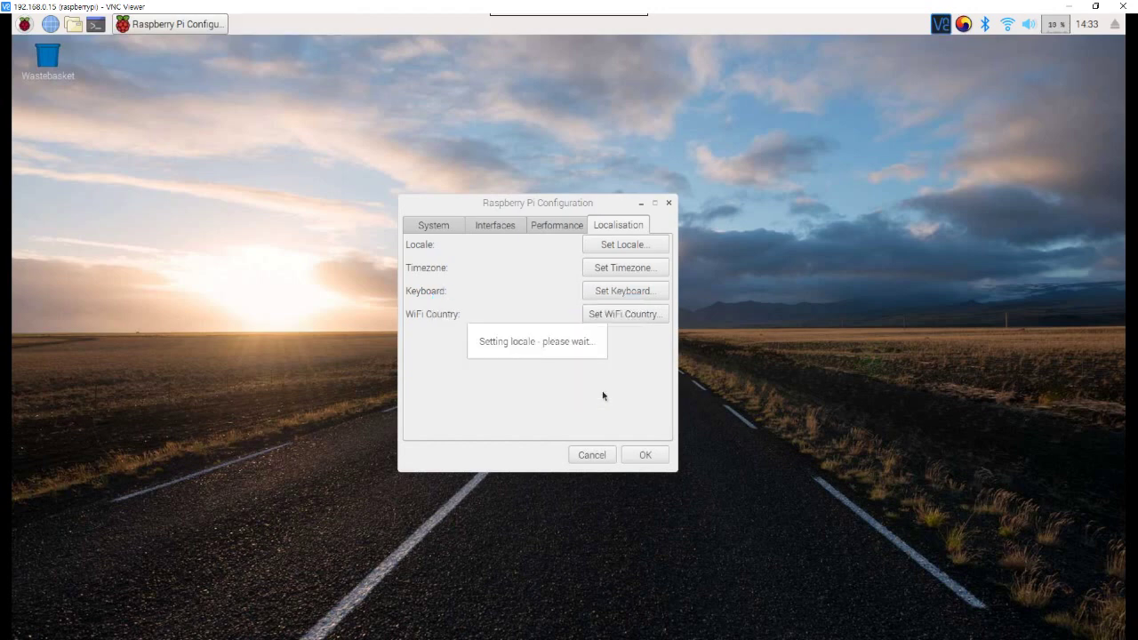
Open the timezone settings in Raspberry Pi Configuration and set the area to Asia
click(600, 269)
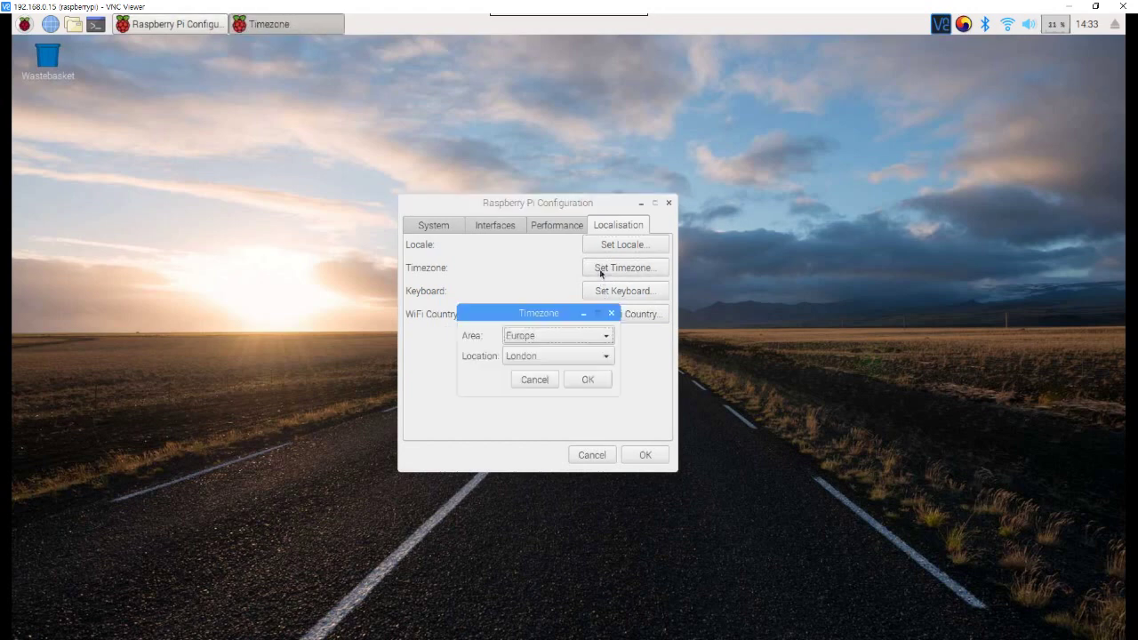
click(564, 342)
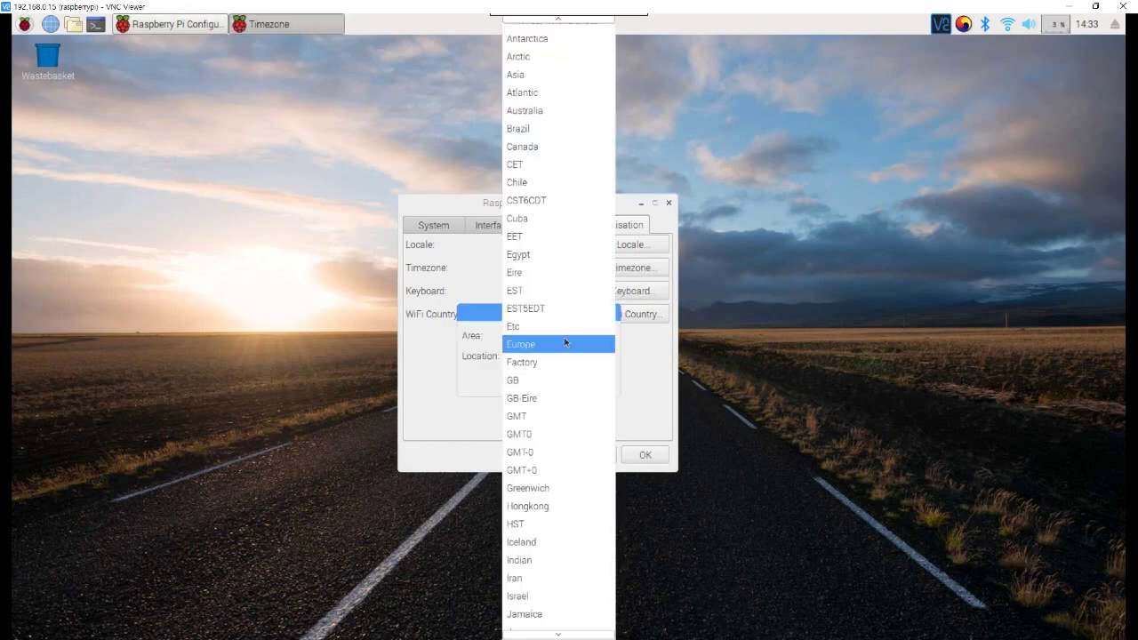
click(532, 76)
click(548, 357)
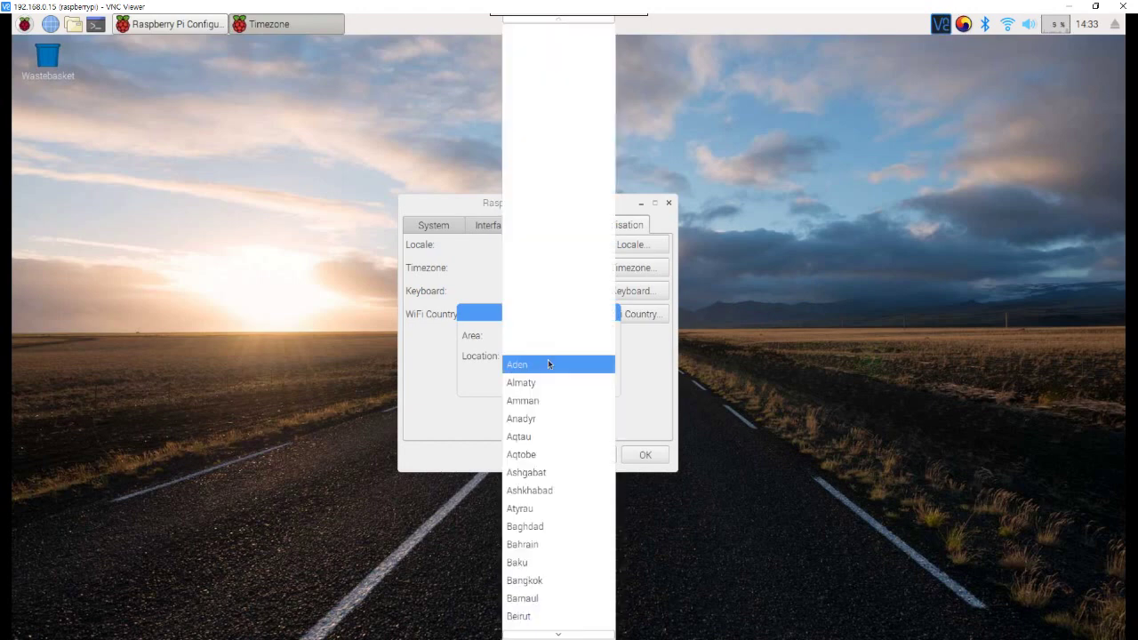
scroll(557, 477, down, 8)
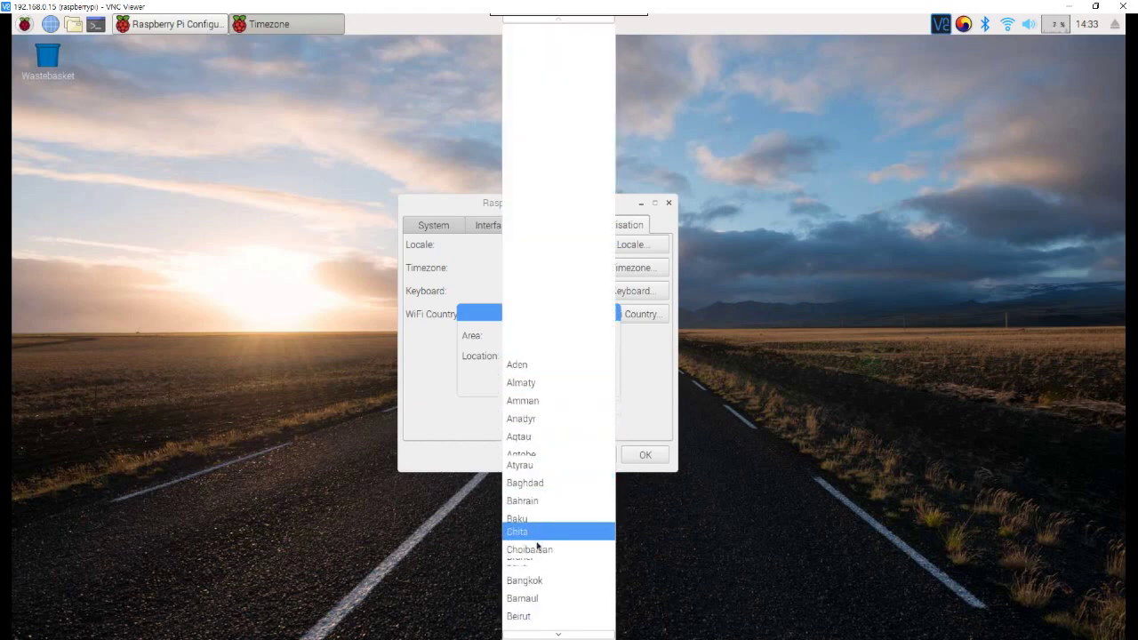
click(534, 549)
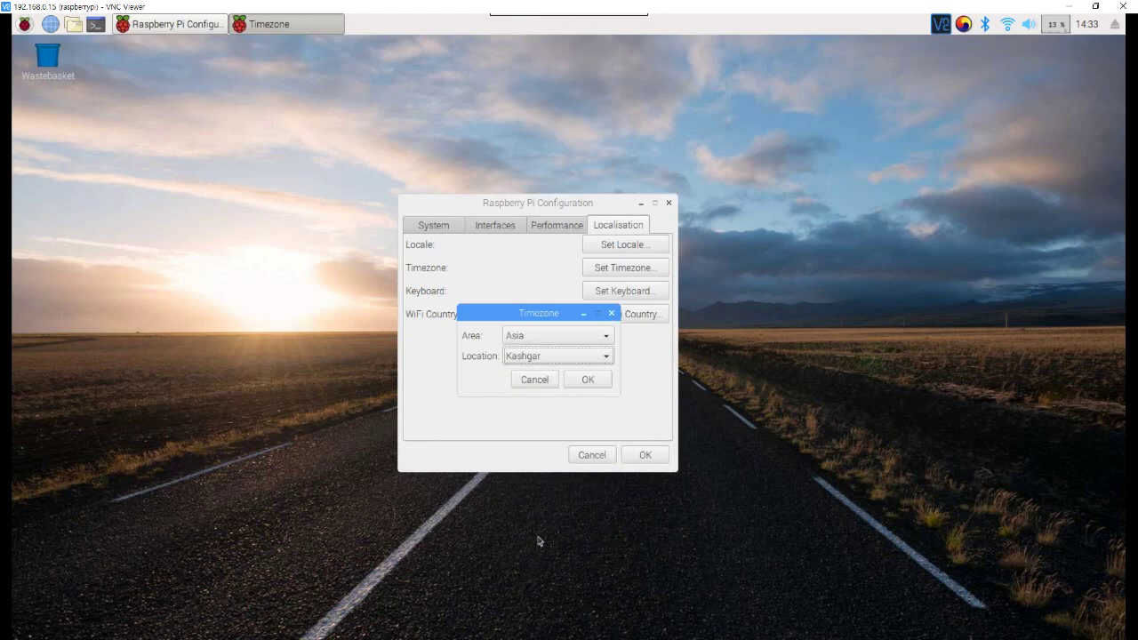
Set the timezone's location to Seoul and apply the timezone settings
click(545, 360)
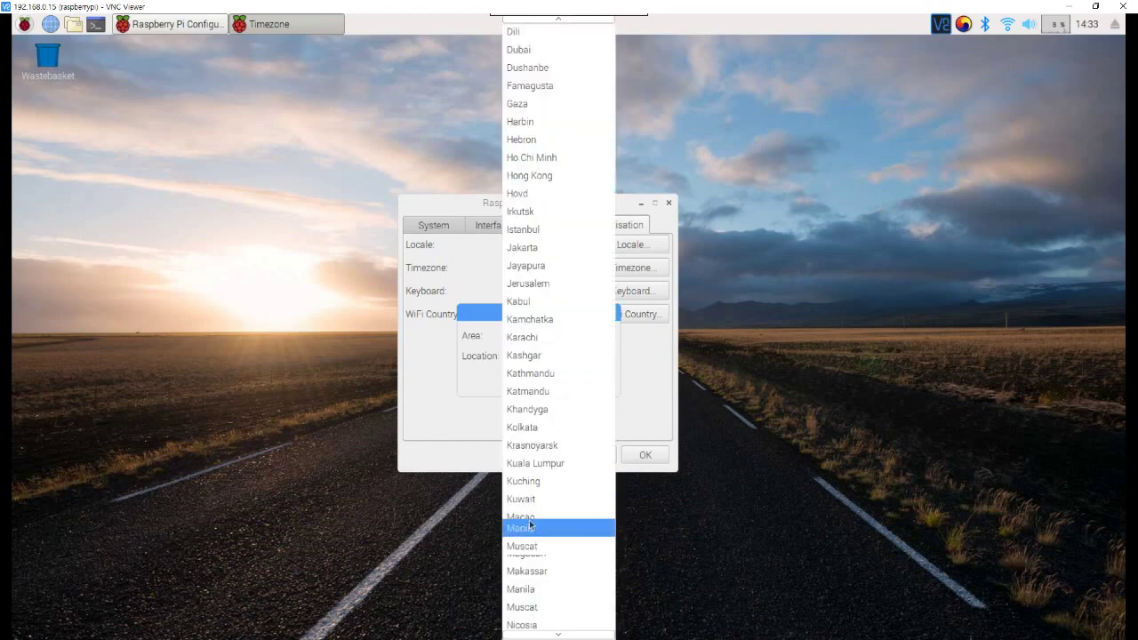
scroll(543, 546, down, 4)
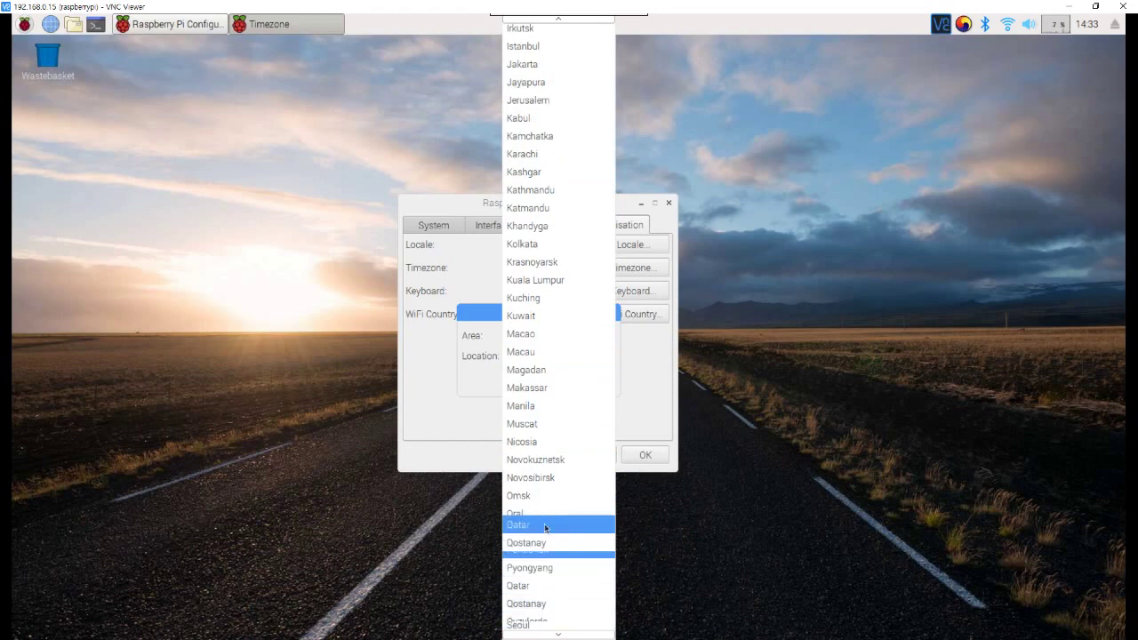
scroll(560, 546, down, 3)
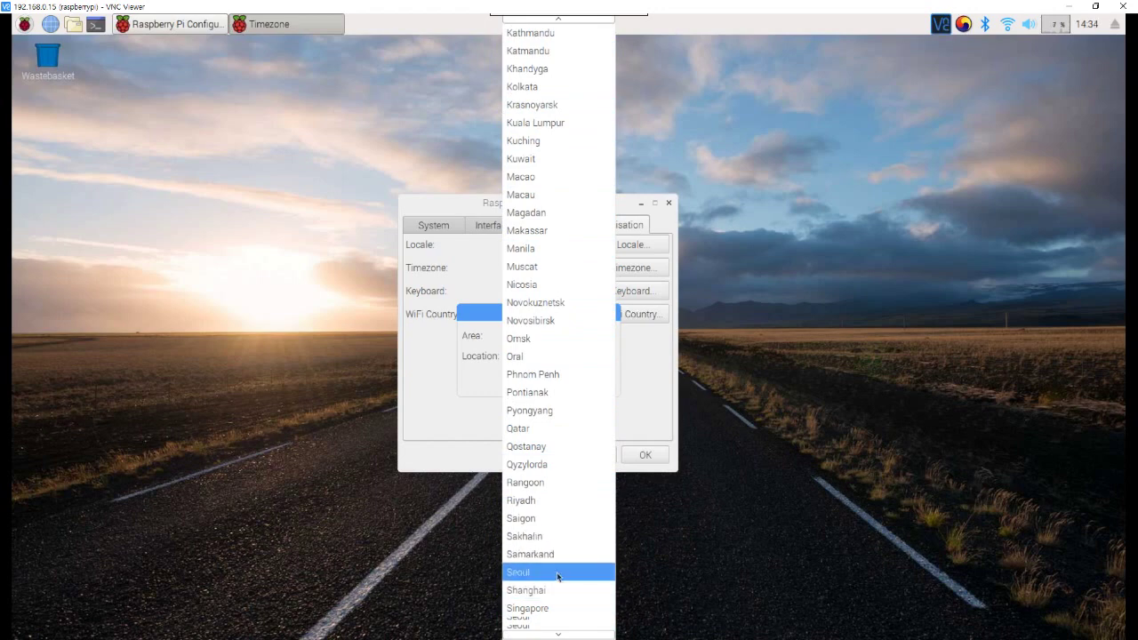
click(557, 573)
click(587, 381)
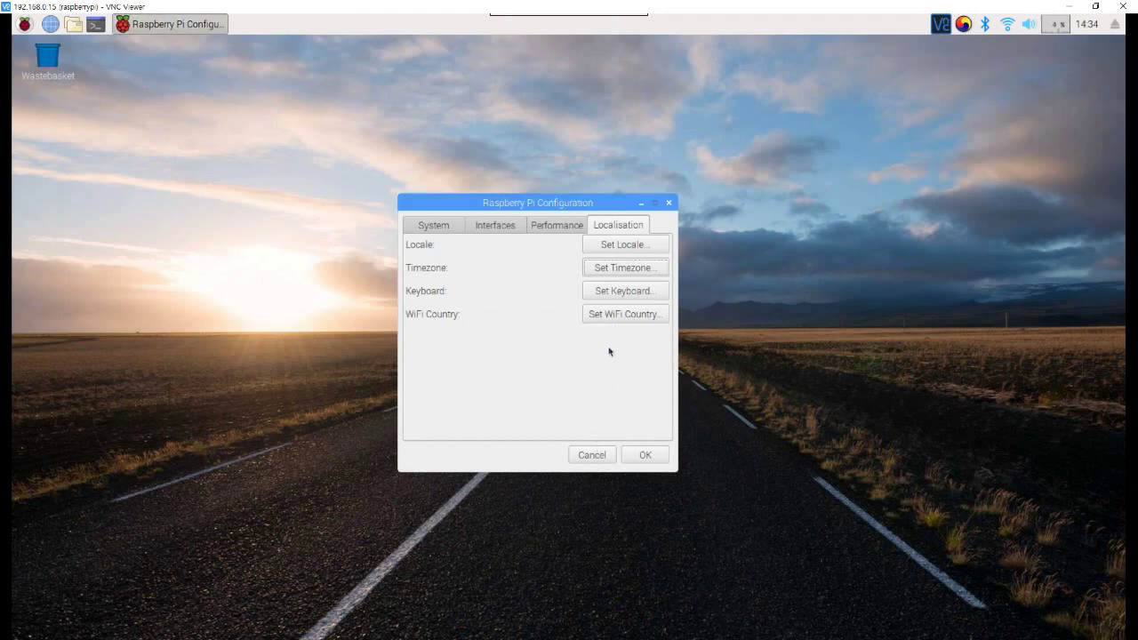
Open the keyboard settings and set the keyboard model to Generic 104-key PC
click(613, 295)
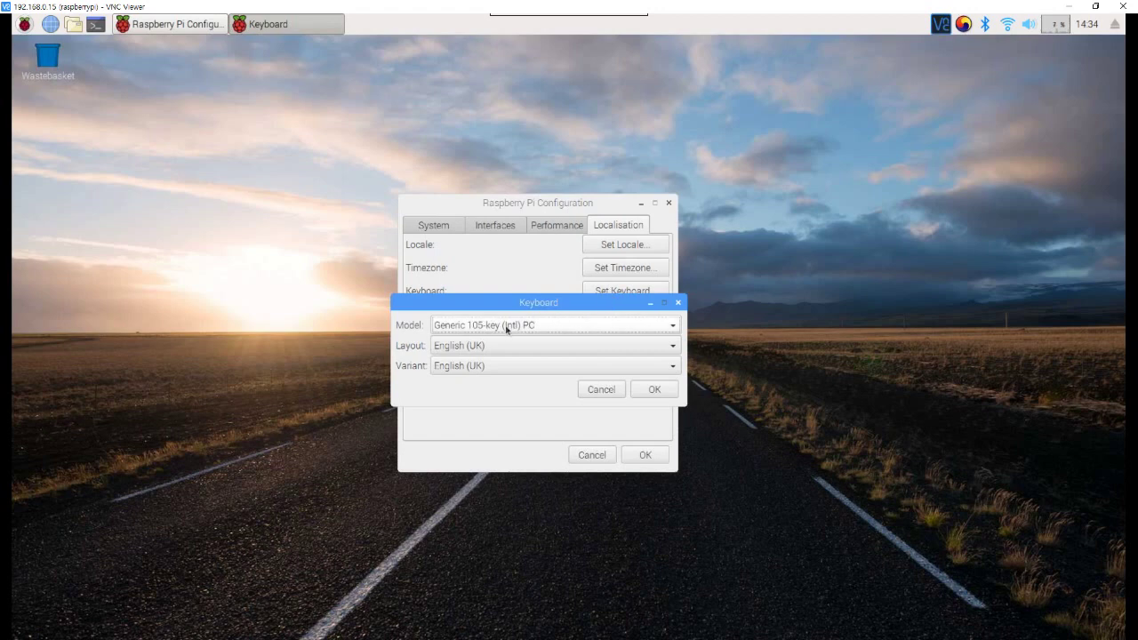
click(505, 326)
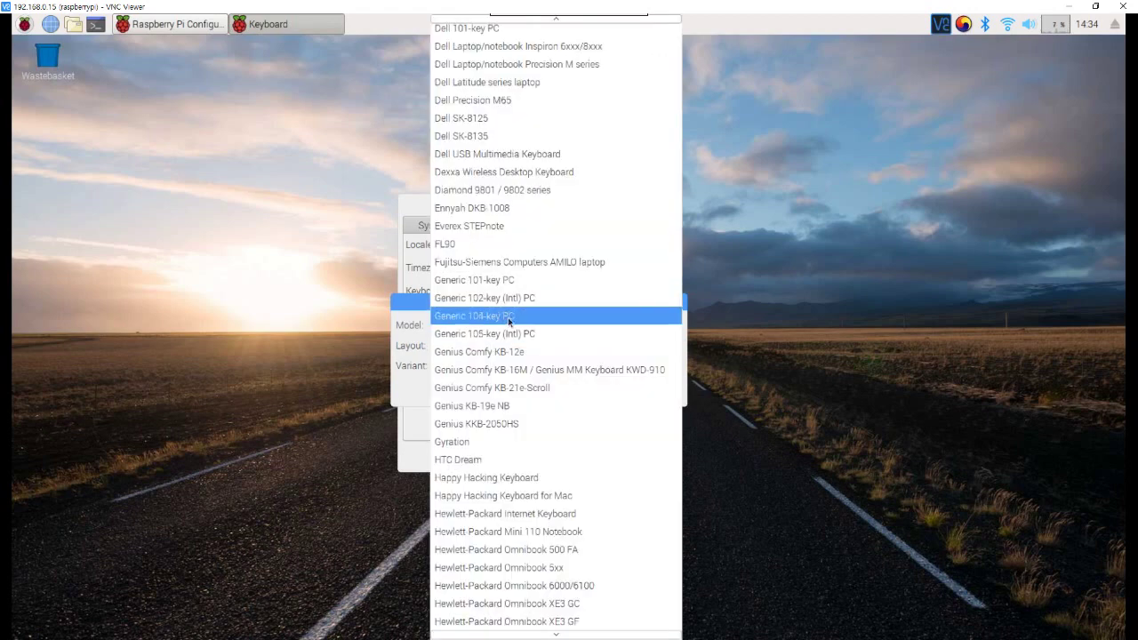
click(546, 317)
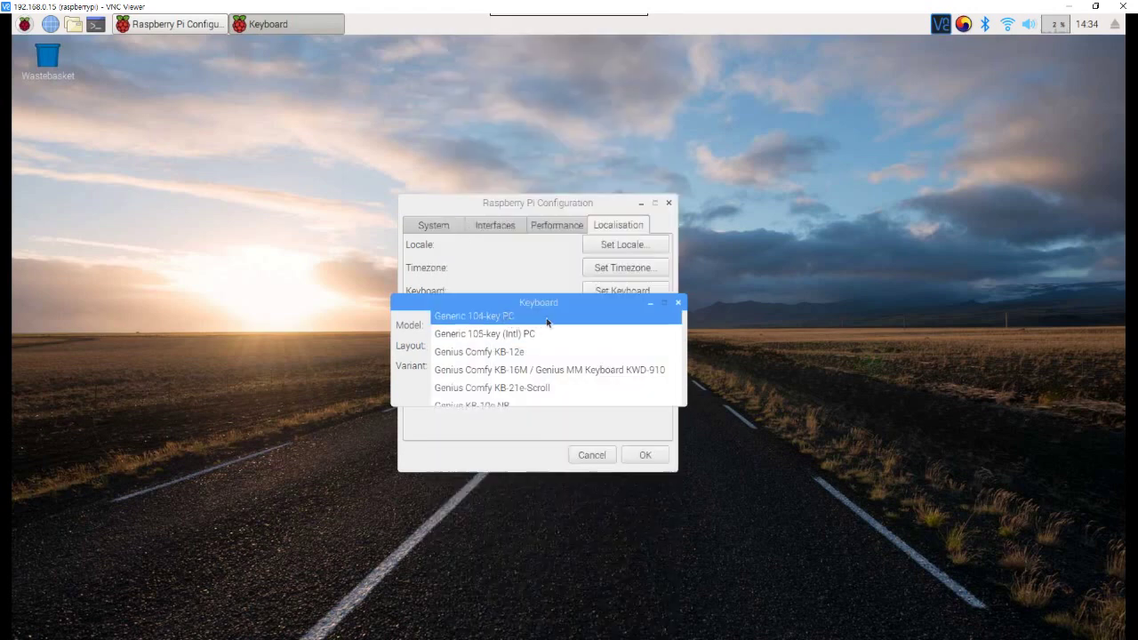
Set the keyboard layout to Korean
click(539, 346)
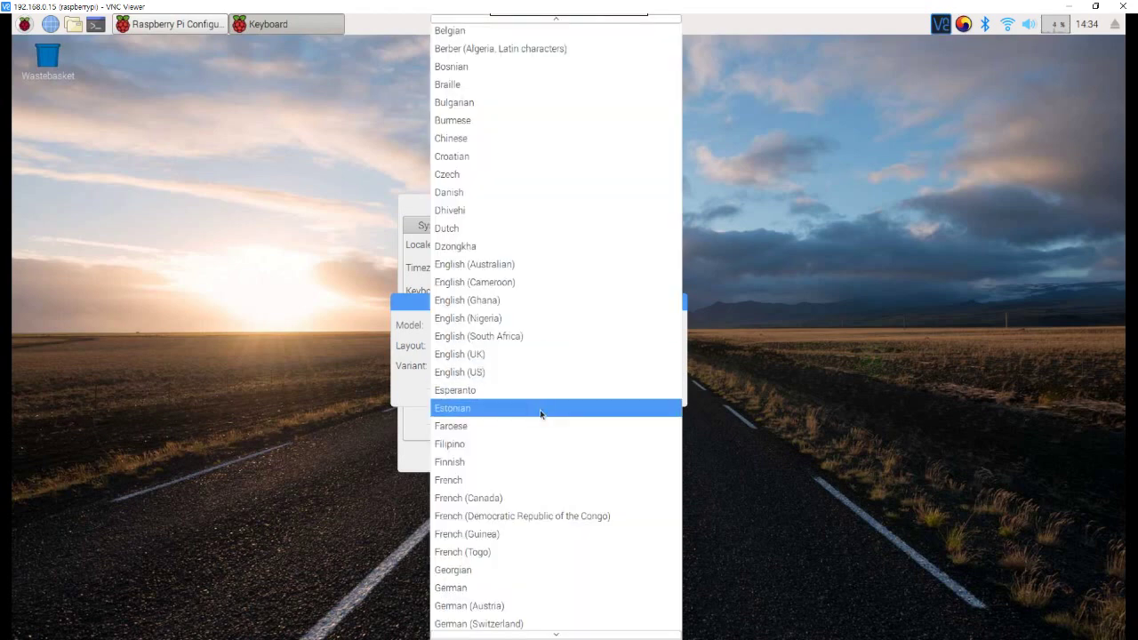
scroll(527, 456, down, 1)
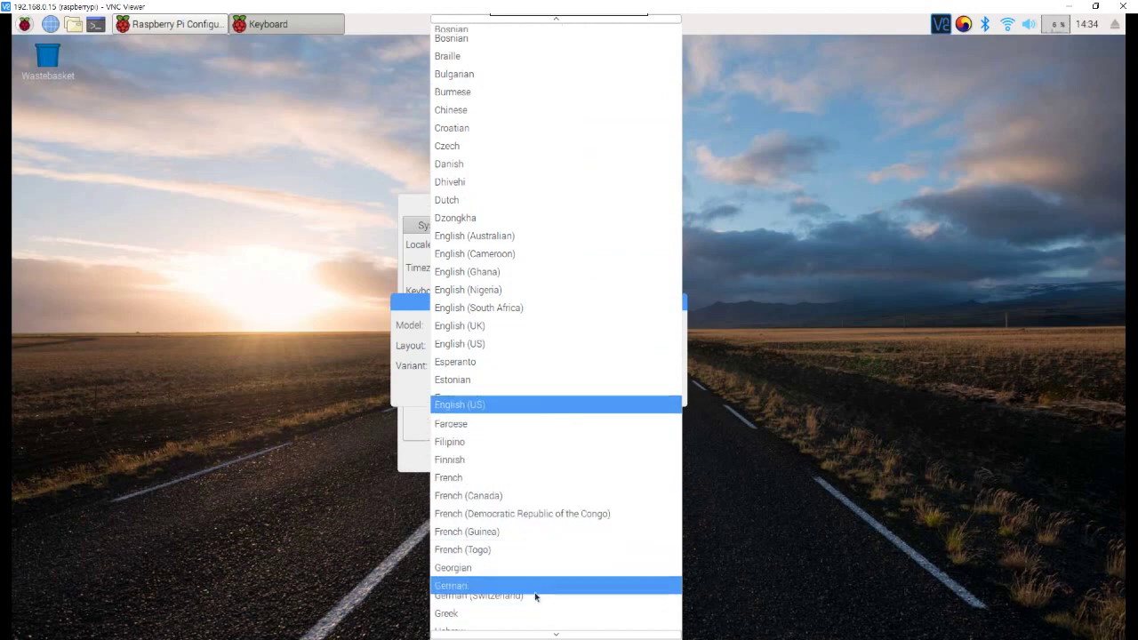
scroll(529, 572, down, 5)
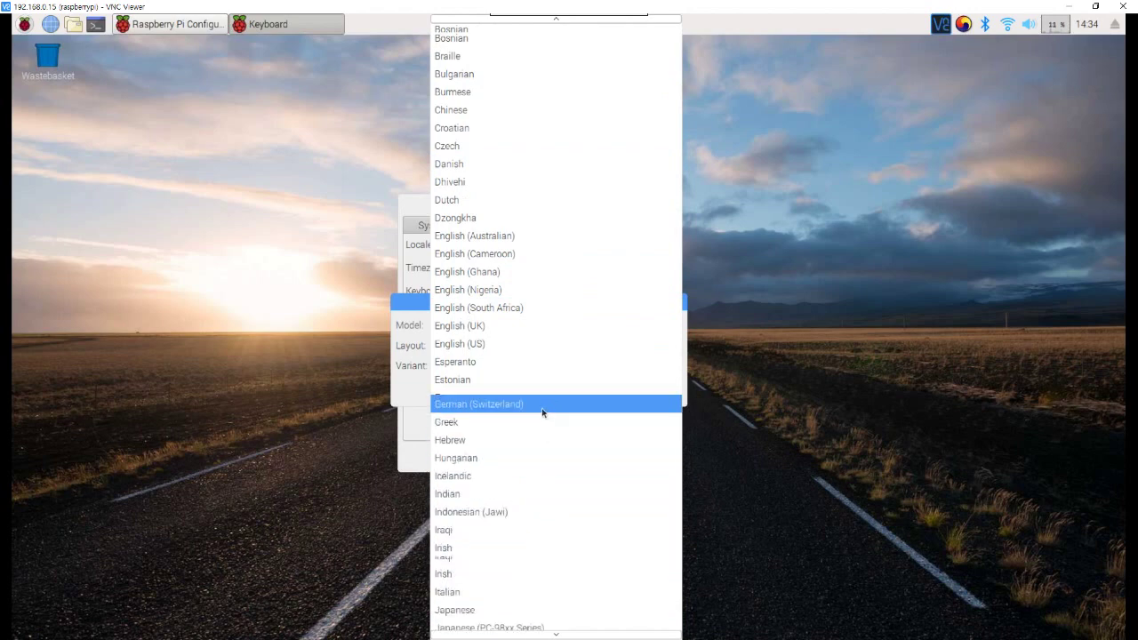
scroll(554, 577, down, 3)
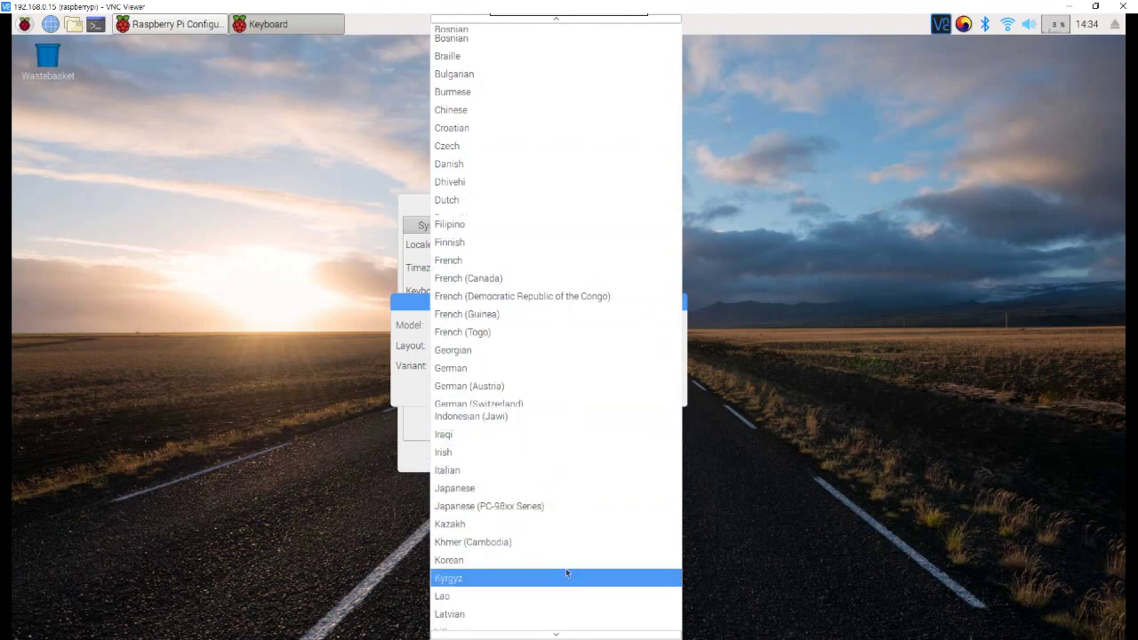
click(569, 560)
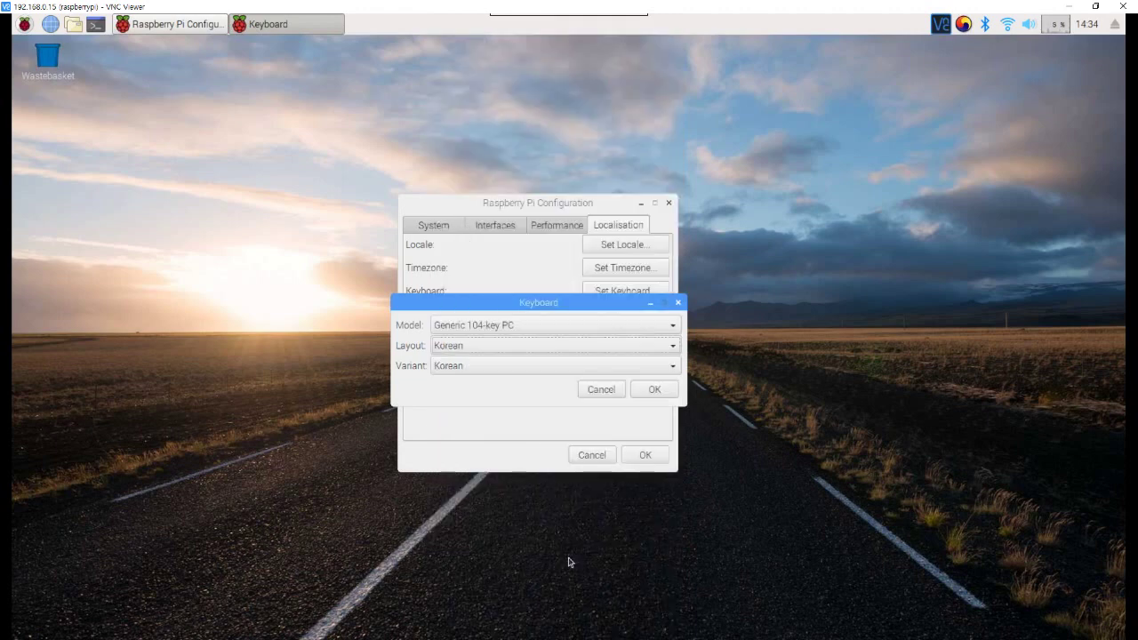
Set the keyboard variant to Korean (101/104 key compatible) and apply the keyboard settings
click(495, 365)
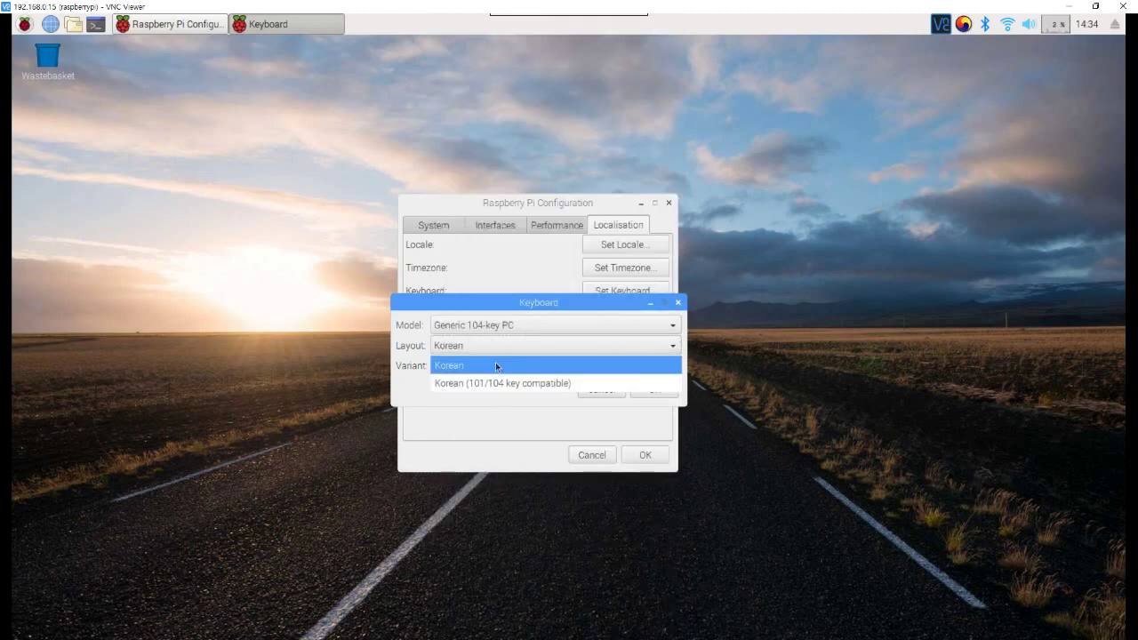
click(515, 383)
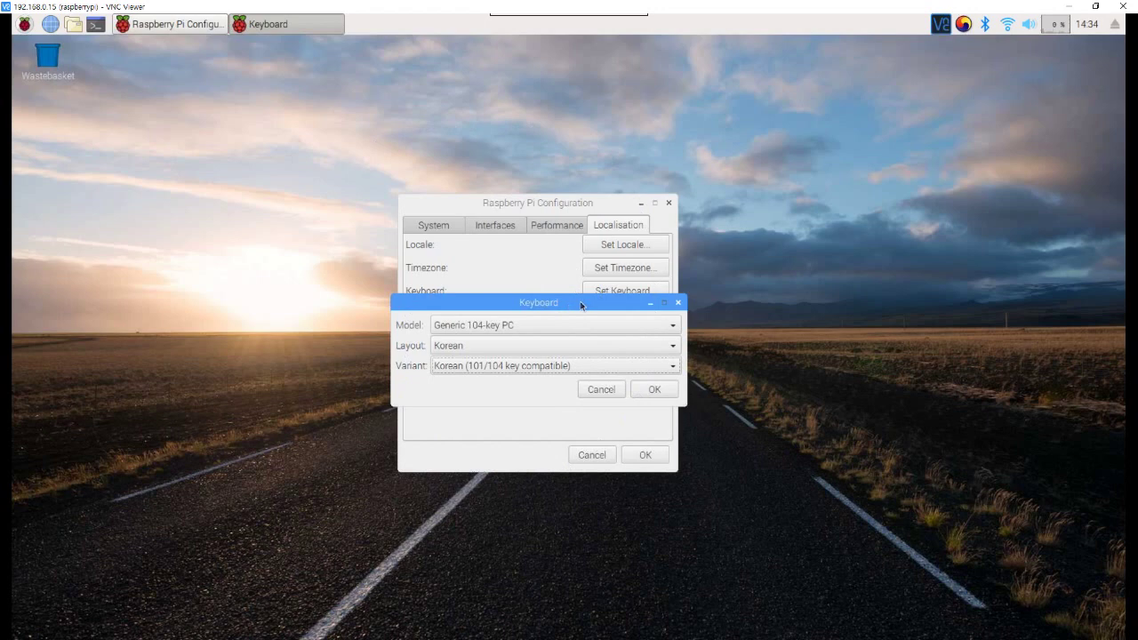
click(653, 390)
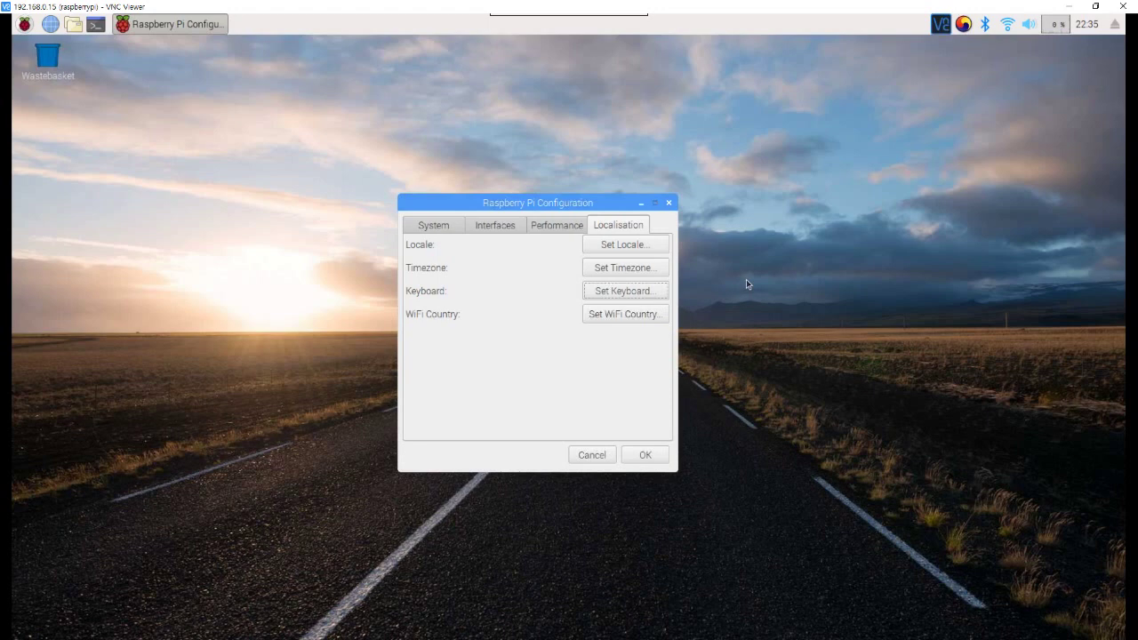
Confirm the Raspberry Pi Configuration changes and reboot the Raspberry Pi immediately
click(646, 455)
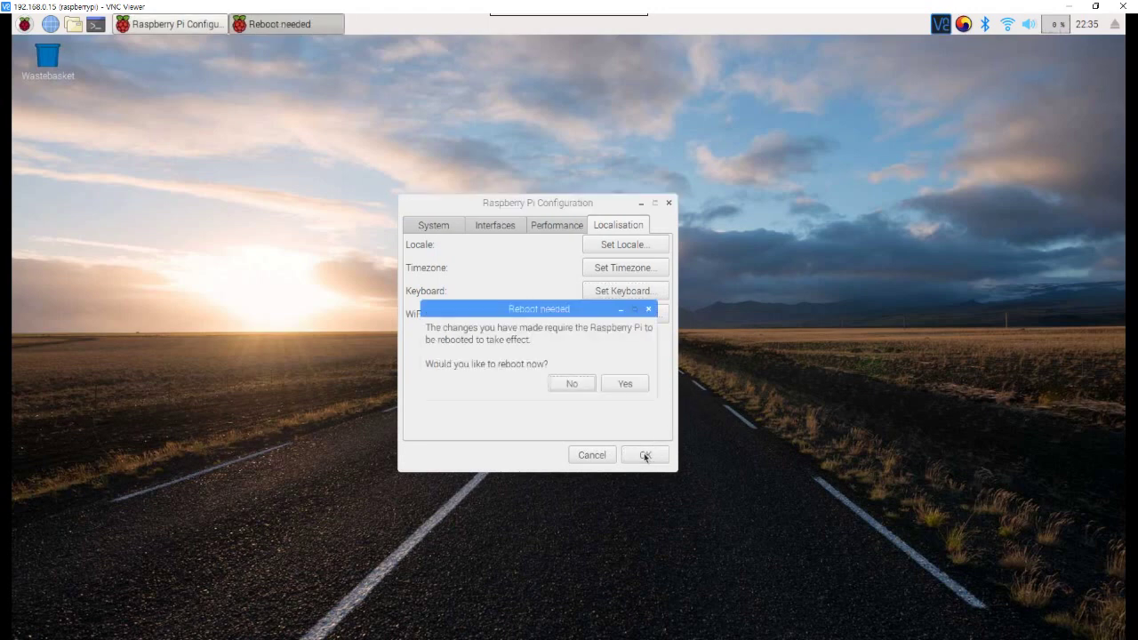
click(623, 383)
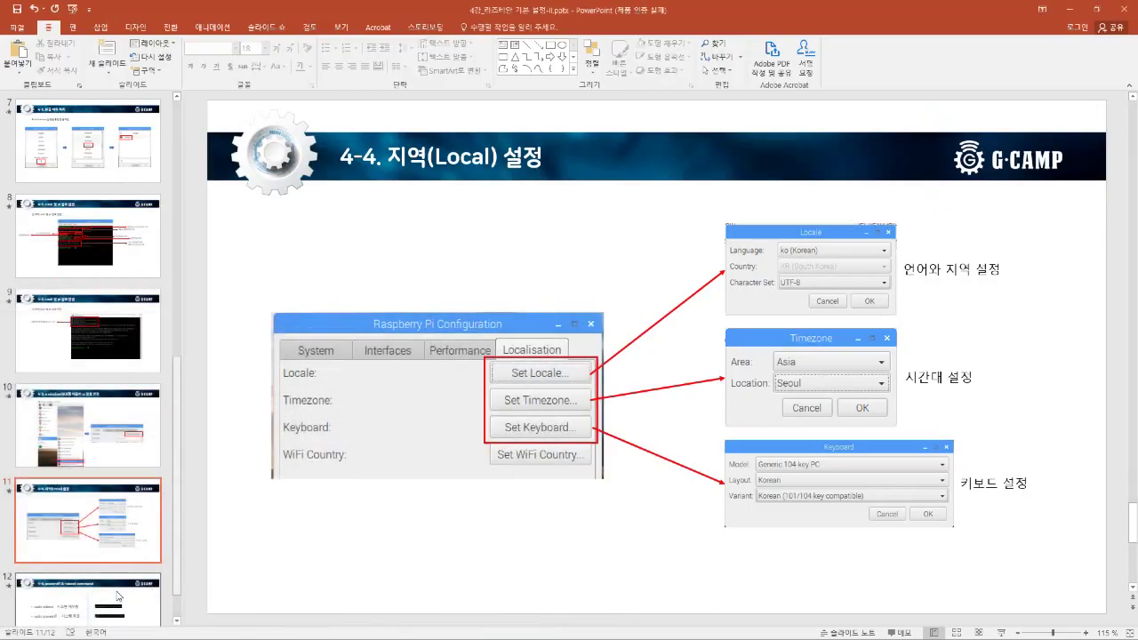
Show PowerPoint slide 12 on the poweroff and reboot commands and close the disconnected PuTTY session with its error dialog
click(118, 593)
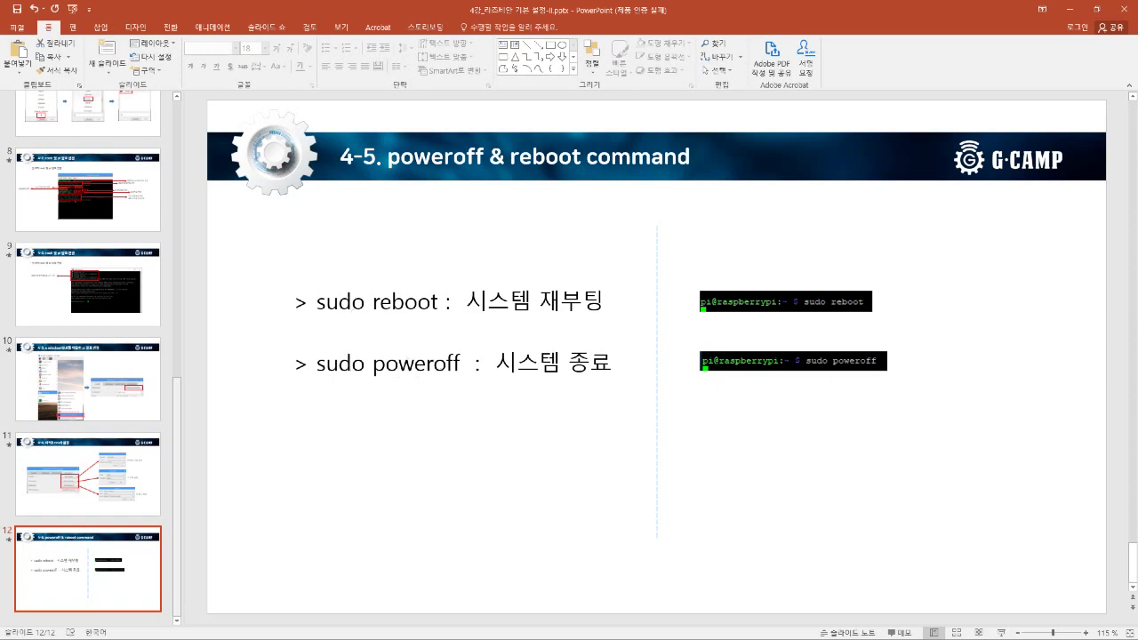
click(632, 370)
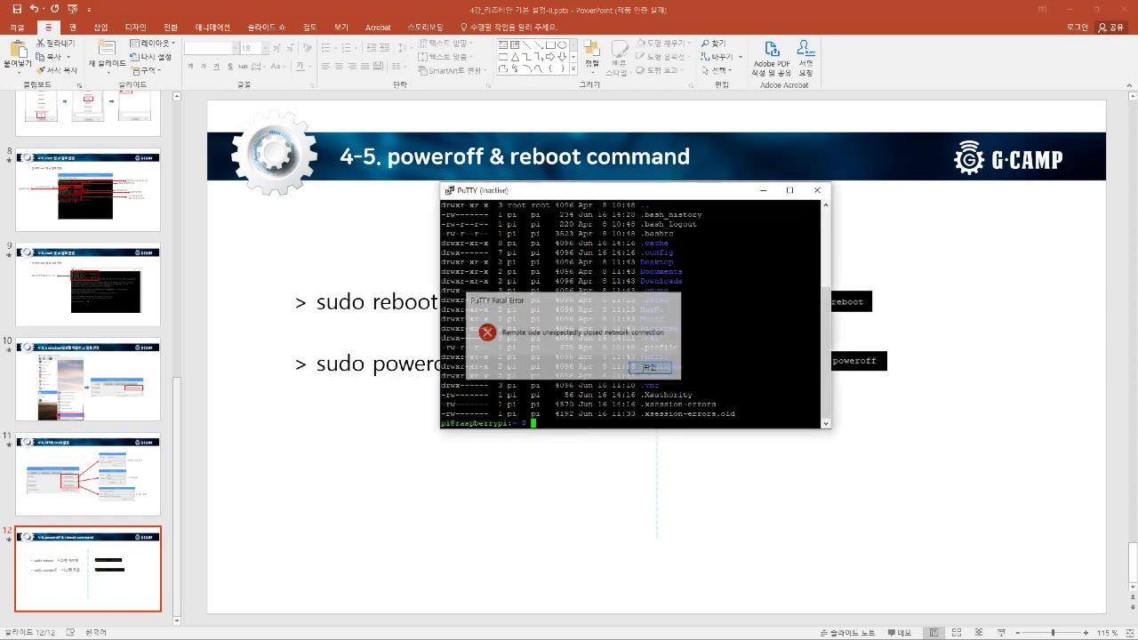
click(817, 189)
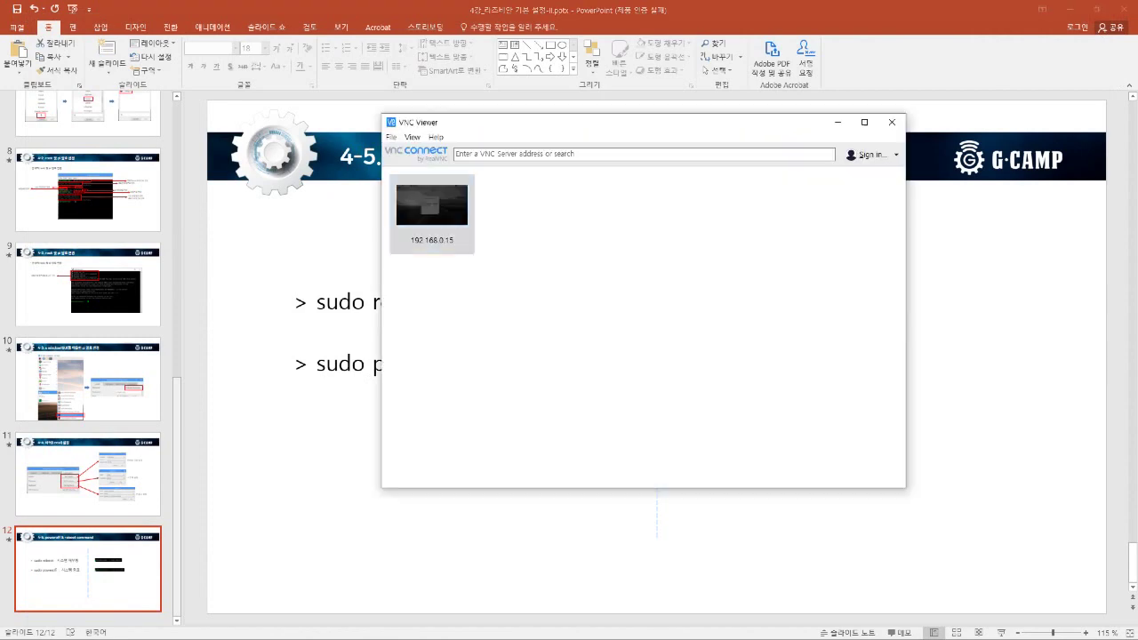
Reconnect to the Raspberry Pi at 192.168.0.15 in VNC Viewer and minimize its desktop window
double_click(443, 218)
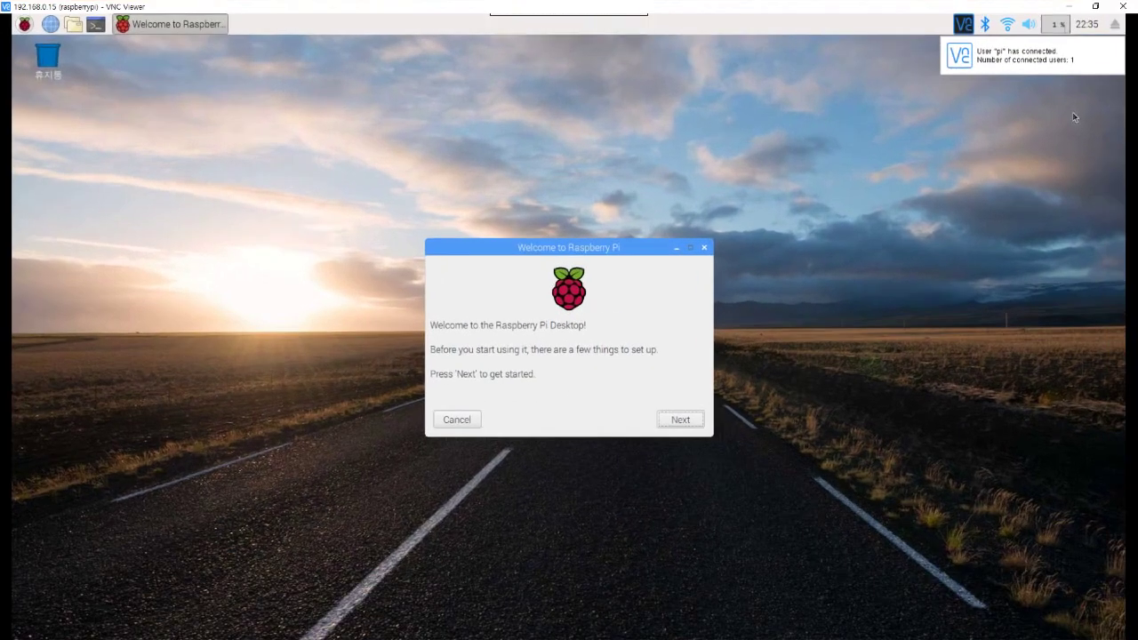
click(1069, 7)
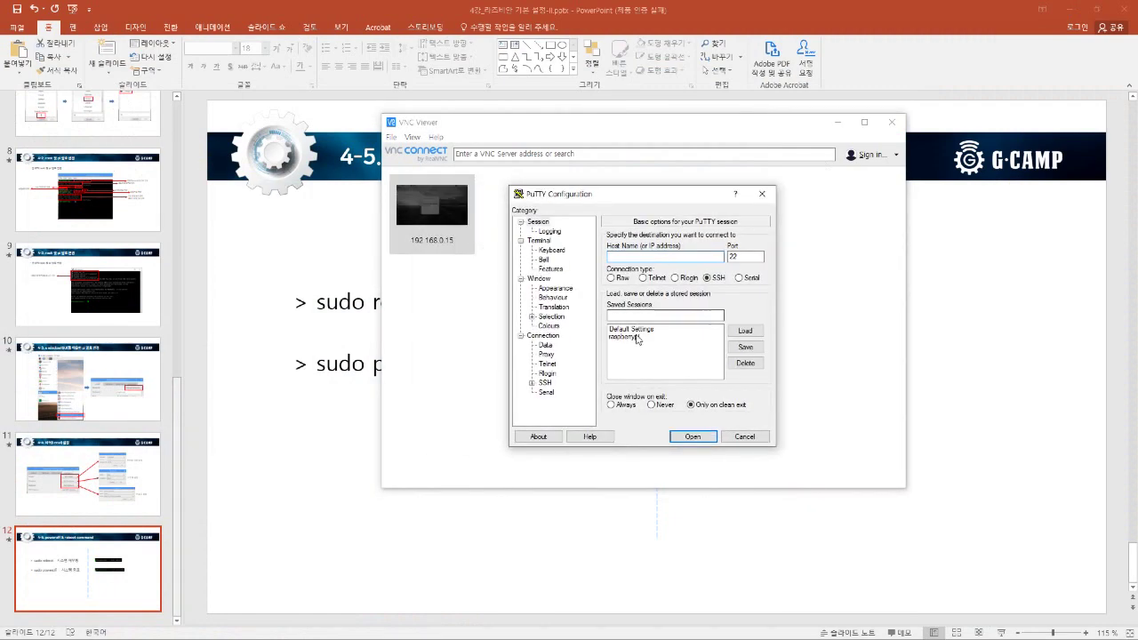
Open the saved Raspberry Pi SSH session in PuTTY and enter pi as the login name
click(721, 336)
click(745, 331)
key(Return)
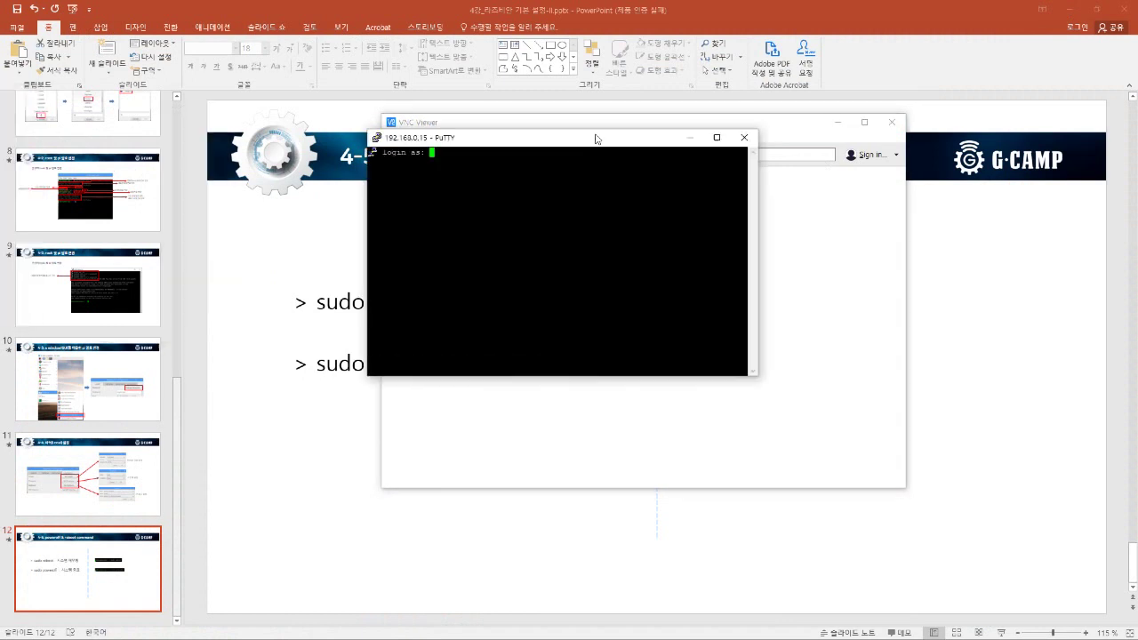
text(pi)
key(Return)
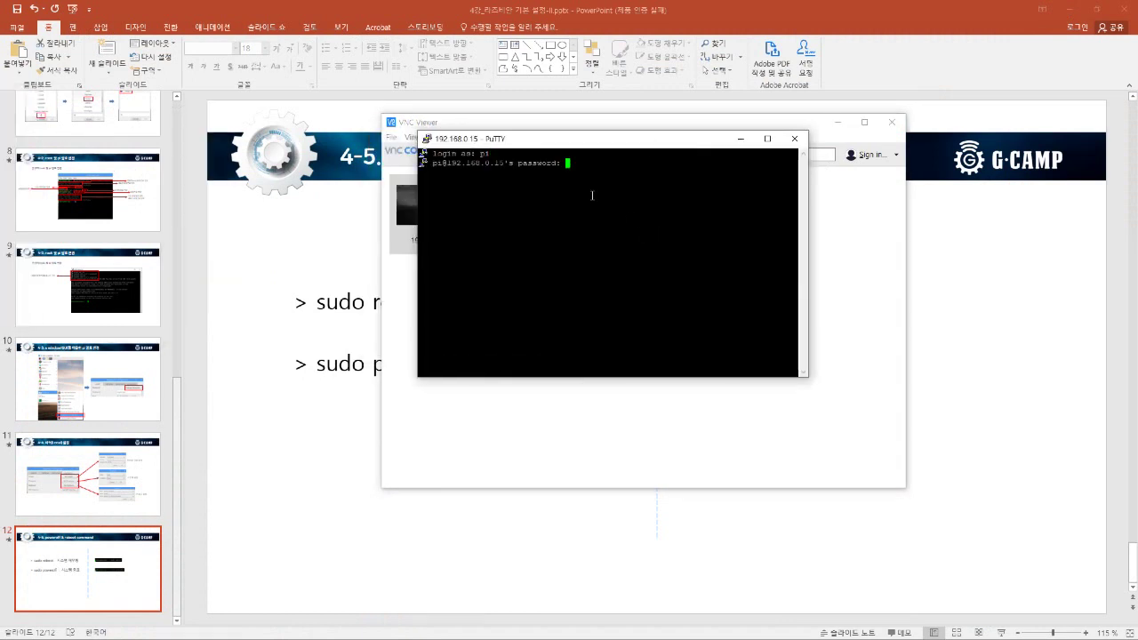